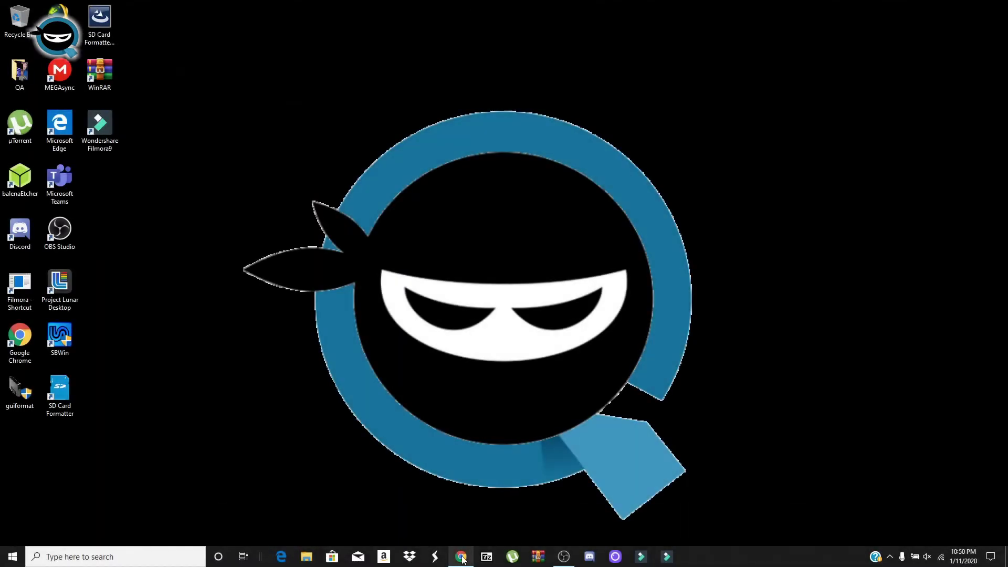
Download hakchi2-ce-3.7.0-debug.zip from the Assets list on the Hakchi2-CE GitHub releases page
{"action": "left_click", "coordinate": [461, 558]}
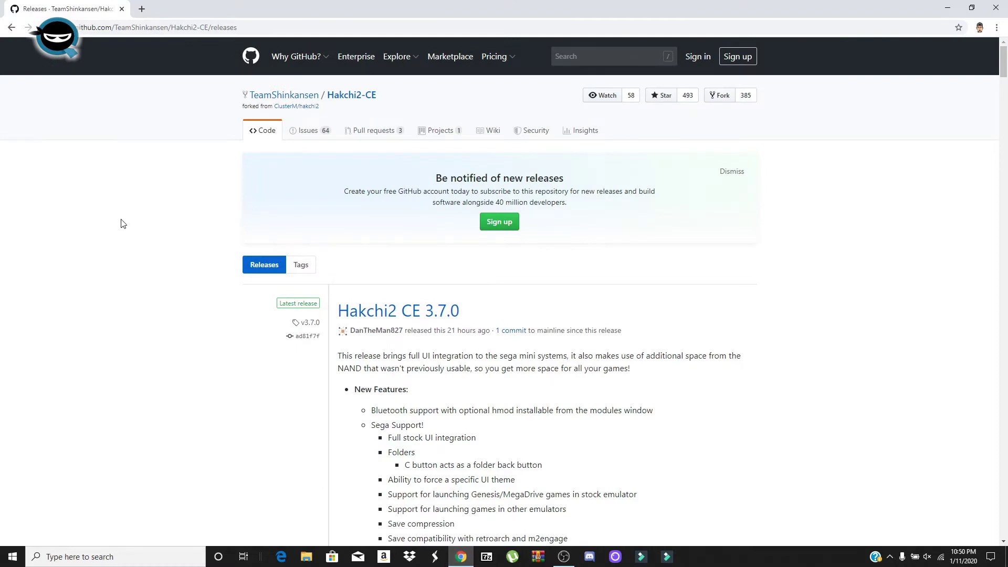
{"action": "scroll", "coordinate": [121, 223], "scroll_direction": "down", "scroll_amount": 10}
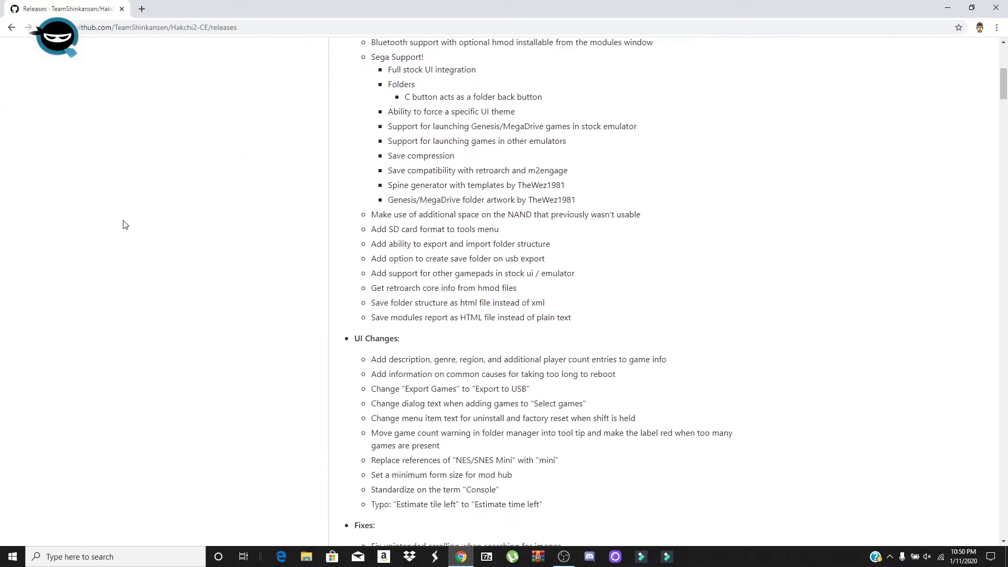
{"action": "scroll", "coordinate": [148, 234], "scroll_direction": "down", "scroll_amount": 16}
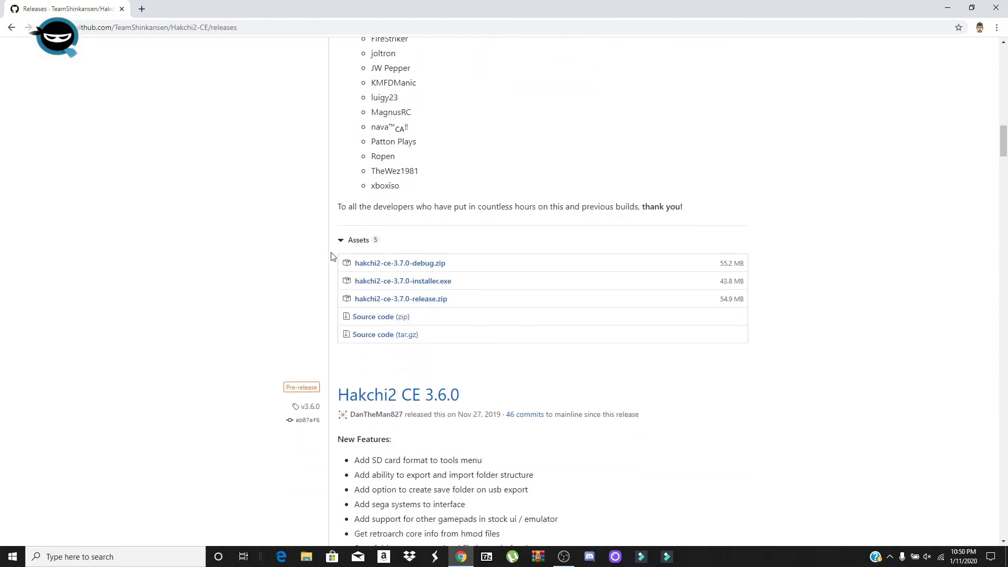
{"action": "left_click", "coordinate": [386, 266]}
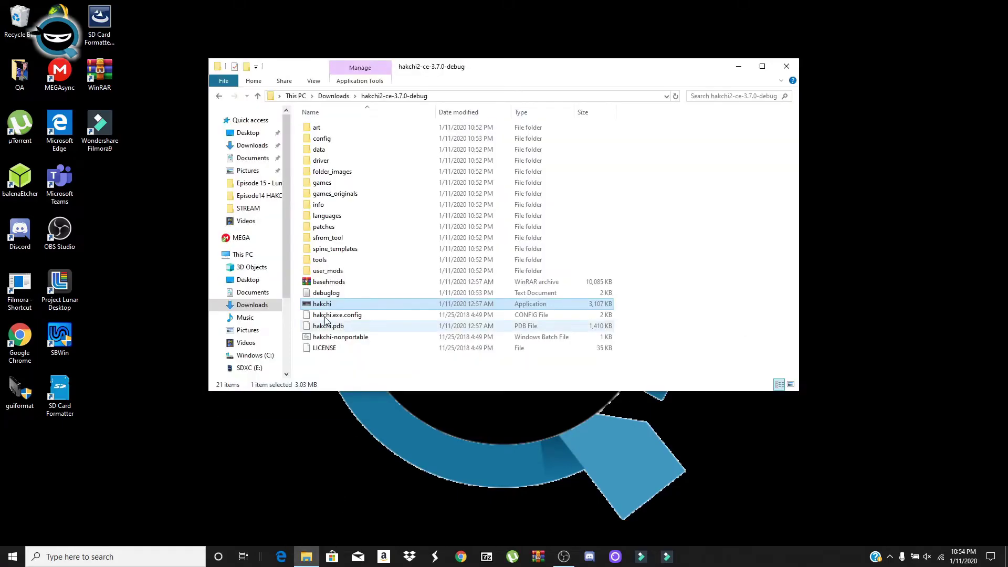
Launch hakchi.exe and pick Sega Genesis (USA) as the current games collection
{"action": "double_click", "coordinate": [322, 304]}
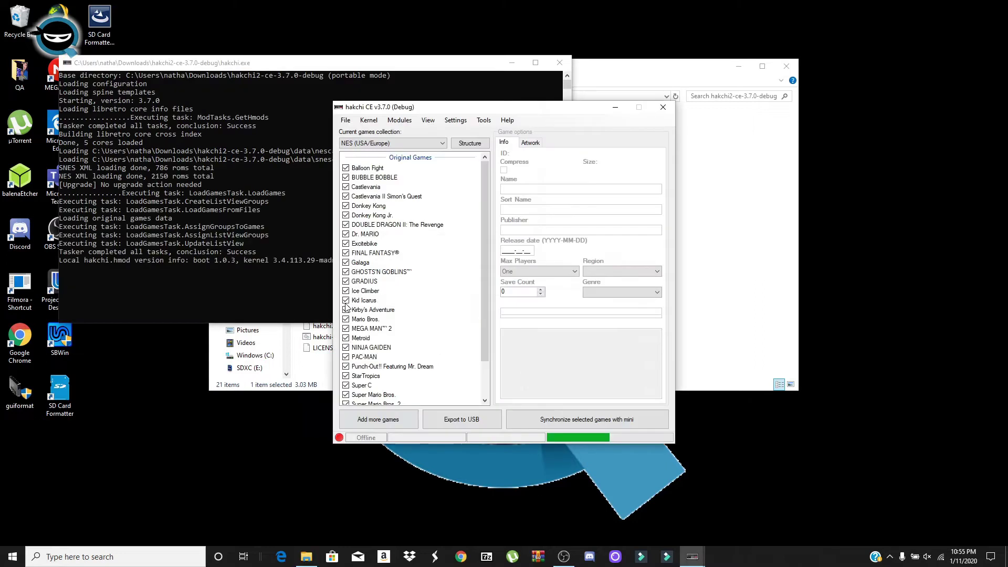
{"action": "left_click", "coordinate": [440, 144]}
{"action": "left_click", "coordinate": [399, 195]}
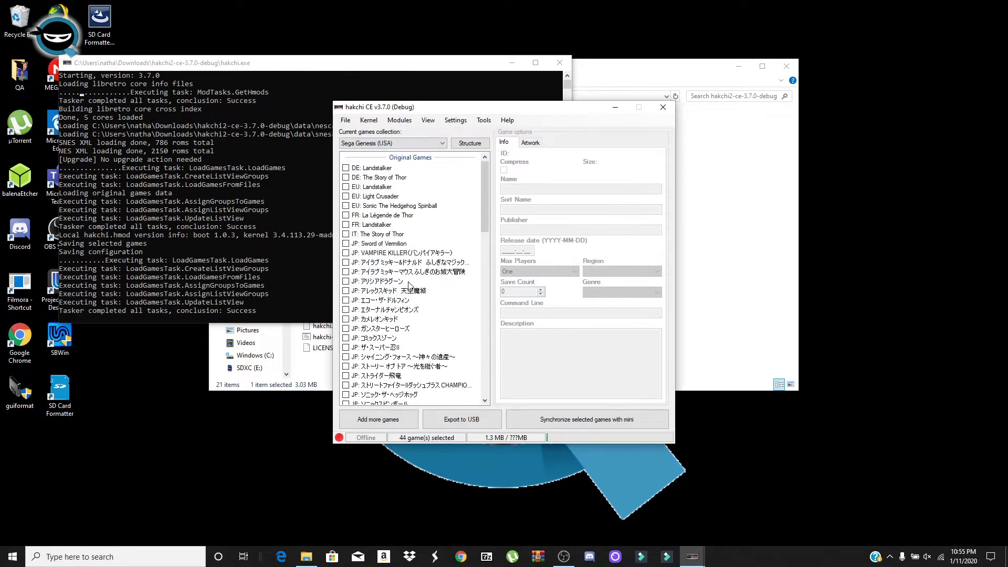
{"action": "left_click_drag", "start_coordinate": [487, 176], "coordinate": [473, 346]}
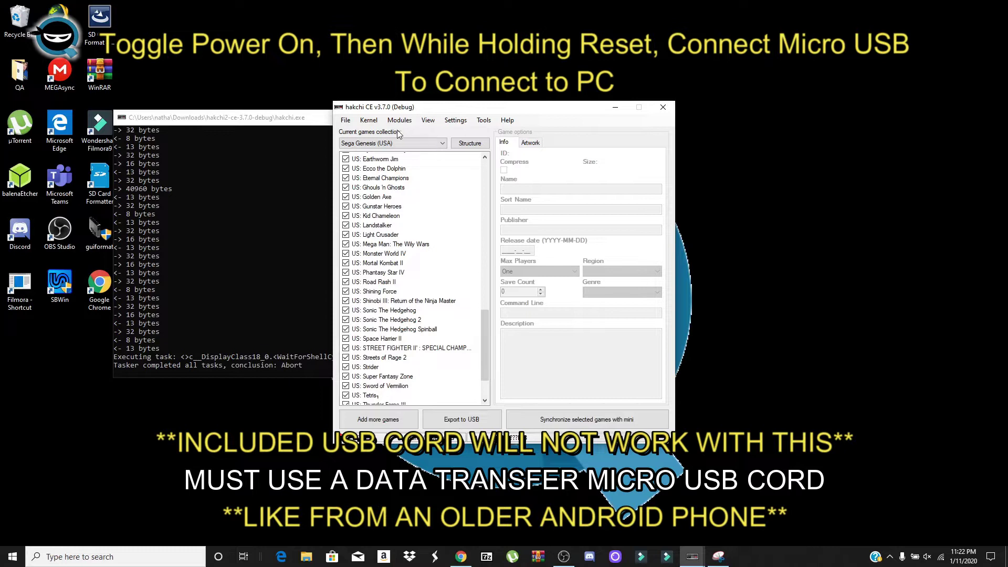
Flash the custom kernel to the Genesis Mini with Kernel > Install / Repair, confirming Yes
{"action": "left_click", "coordinate": [369, 121]}
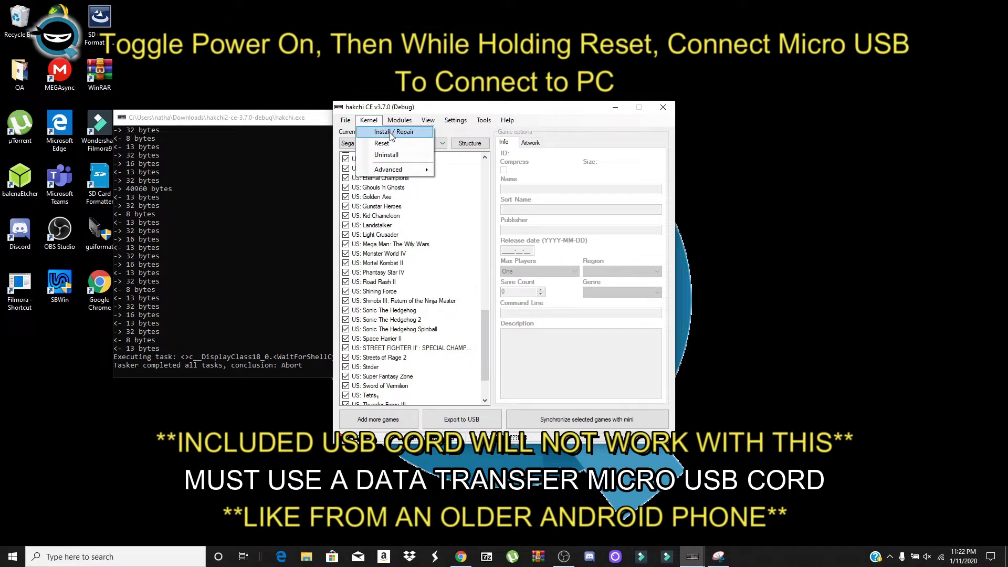
{"action": "left_click", "coordinate": [391, 132]}
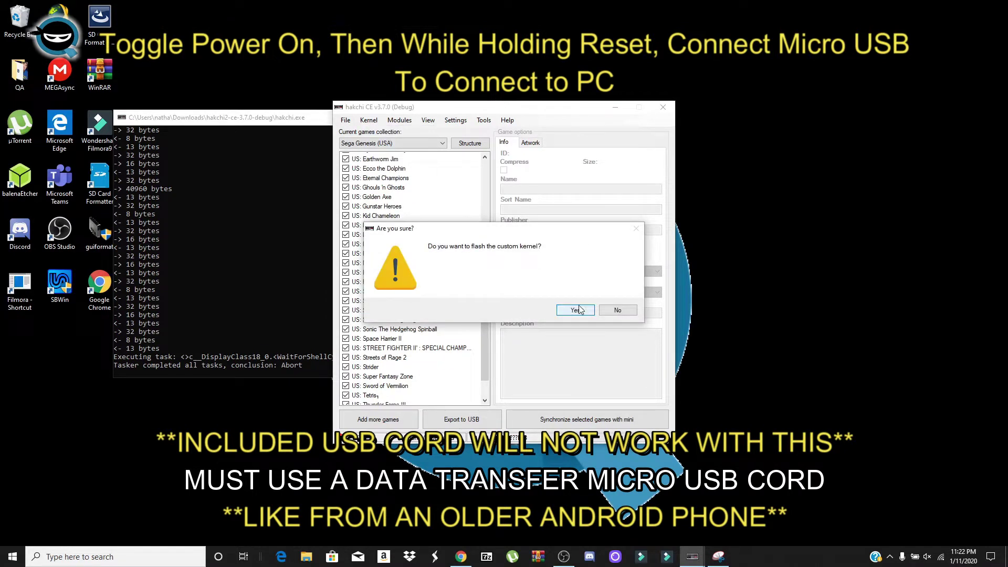
{"action": "left_click", "coordinate": [575, 310]}
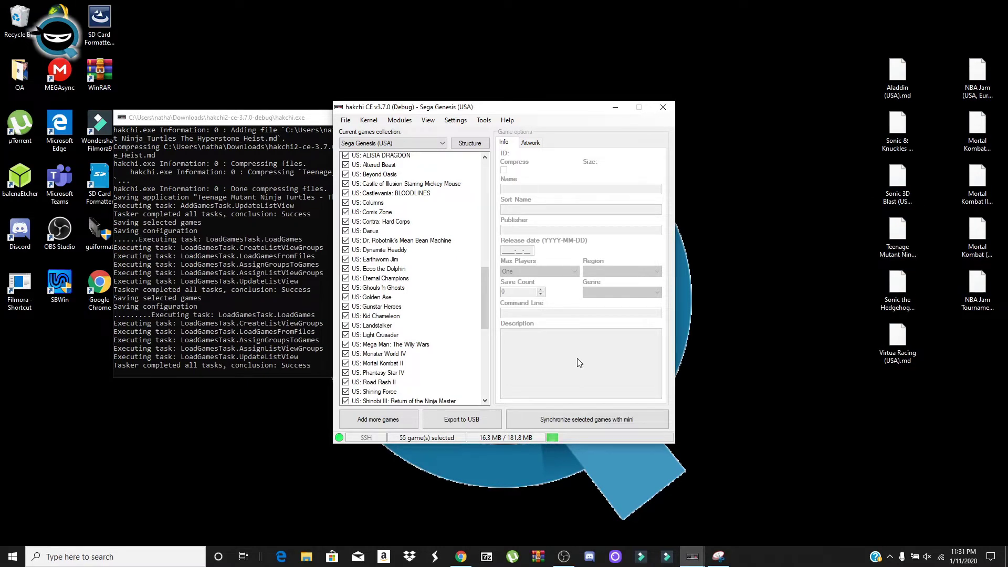
Set View > Original games to Hidden (Unselected) so only the 11 added games remain
{"action": "left_click", "coordinate": [425, 121]}
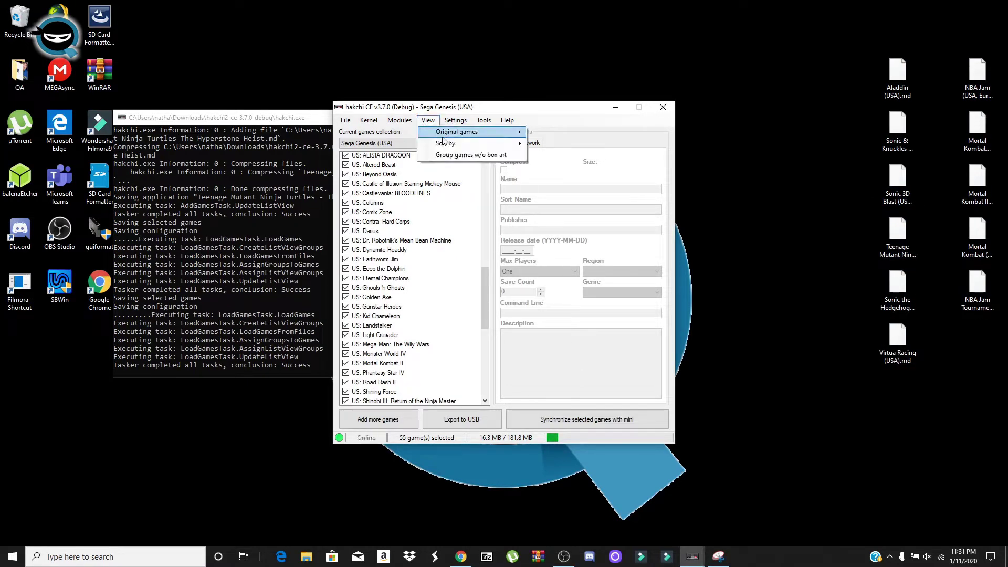
{"action": "mouse_move", "coordinate": [457, 134]}
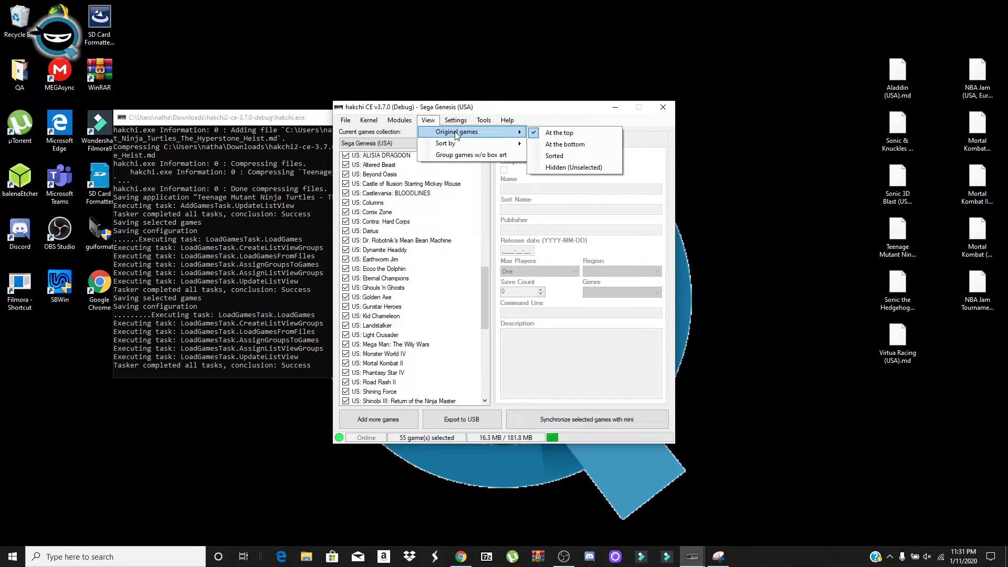
{"action": "left_click", "coordinate": [566, 167]}
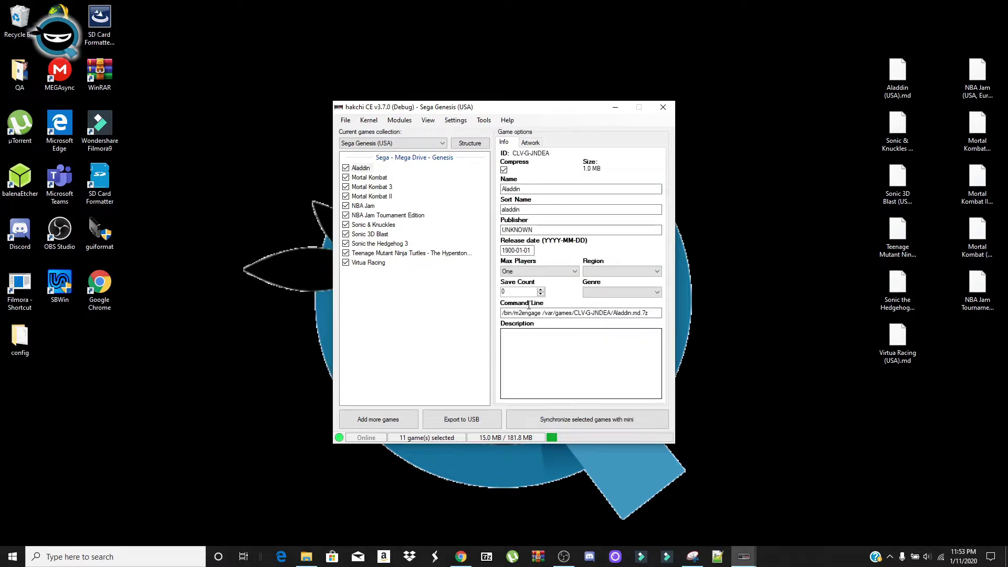
Set a Google image search result as Aladdin's cover art on the Artwork tab
{"action": "left_click", "coordinate": [530, 144]}
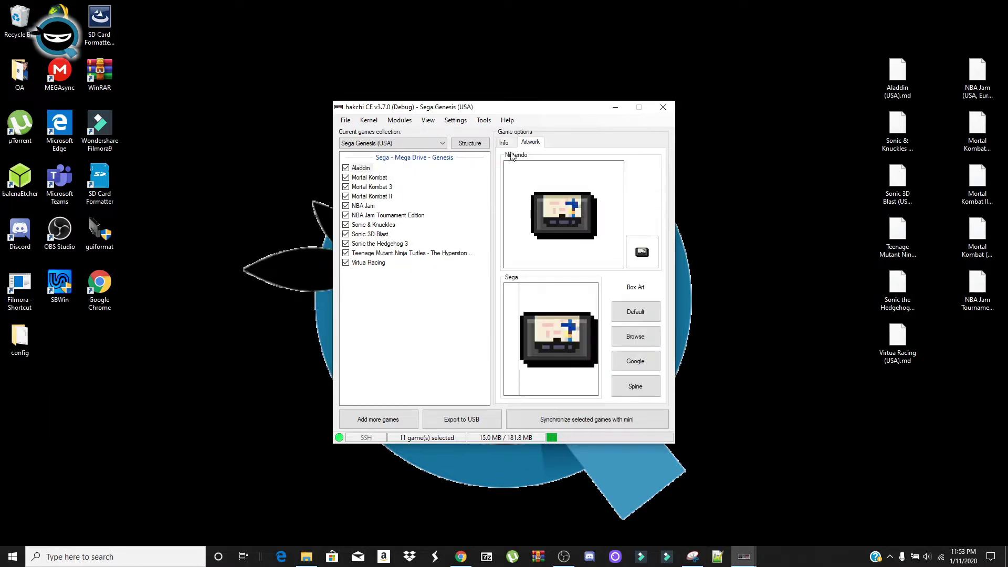
{"action": "left_click", "coordinate": [362, 168]}
{"action": "left_click", "coordinate": [626, 361]}
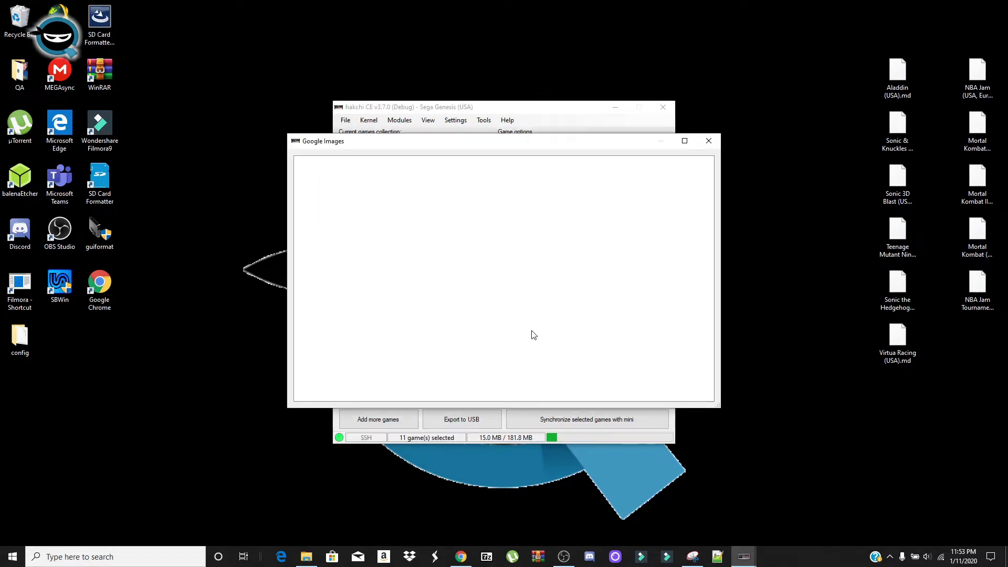
{"action": "double_click", "coordinate": [486, 212]}
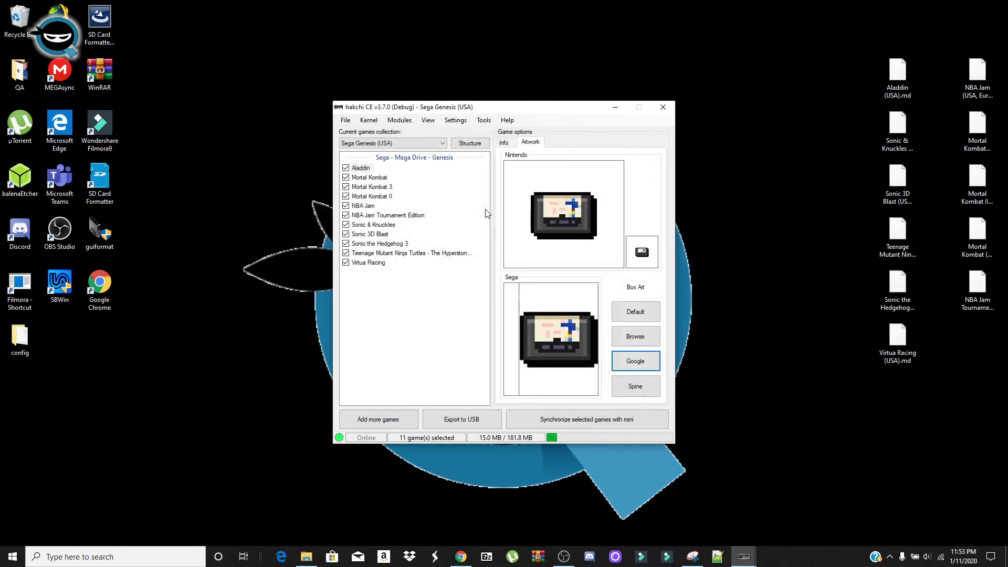
Add the USA - Genesis (USA, Red Stripes) spine to Aladdin's box art
{"action": "left_click", "coordinate": [634, 391]}
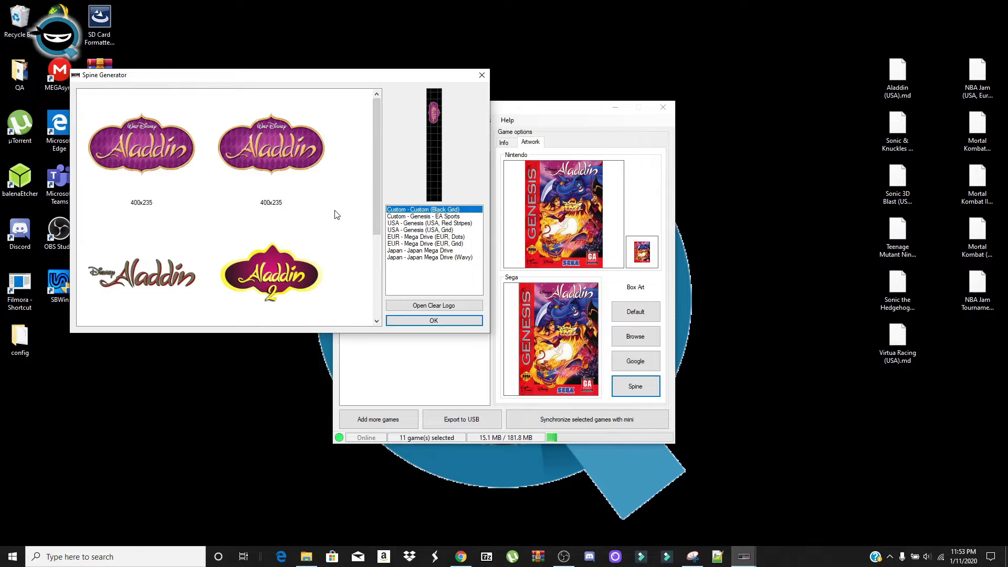
{"action": "left_click", "coordinate": [400, 224]}
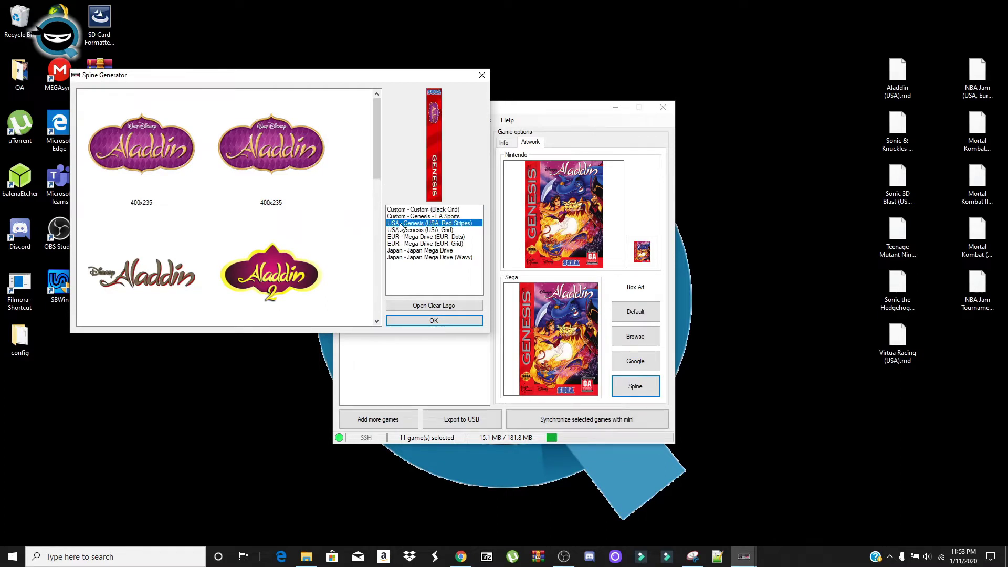
{"action": "left_click", "coordinate": [433, 321]}
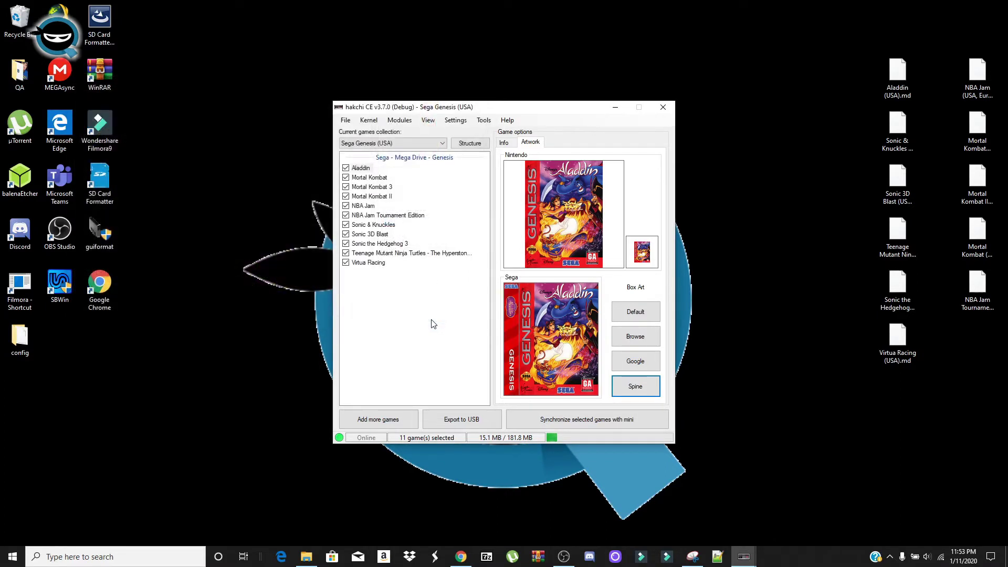
Download box art for the selected games from Sonic 3D Blast down to Virtua Racing
{"action": "left_click", "coordinate": [369, 263]}
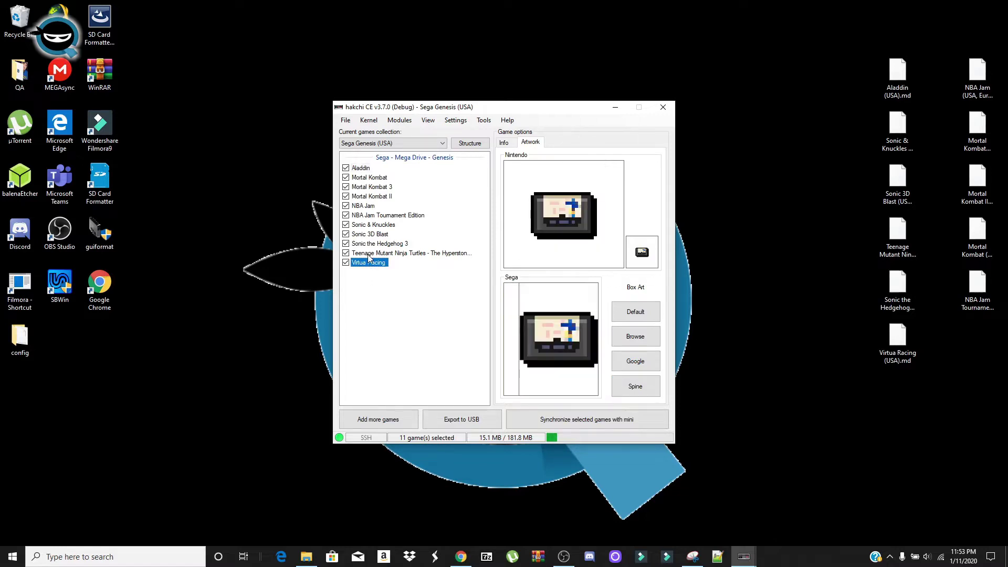
{"action": "left_click_drag", "start_coordinate": [369, 257], "coordinate": [371, 234]}
{"action": "right_click", "coordinate": [373, 246]}
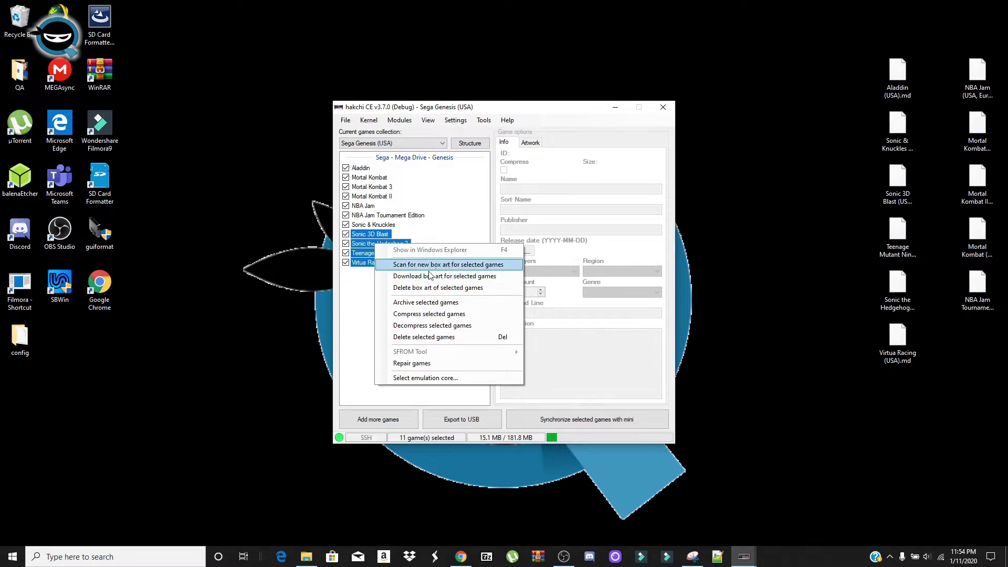
{"action": "left_click", "coordinate": [360, 294]}
{"action": "left_click", "coordinate": [360, 296]}
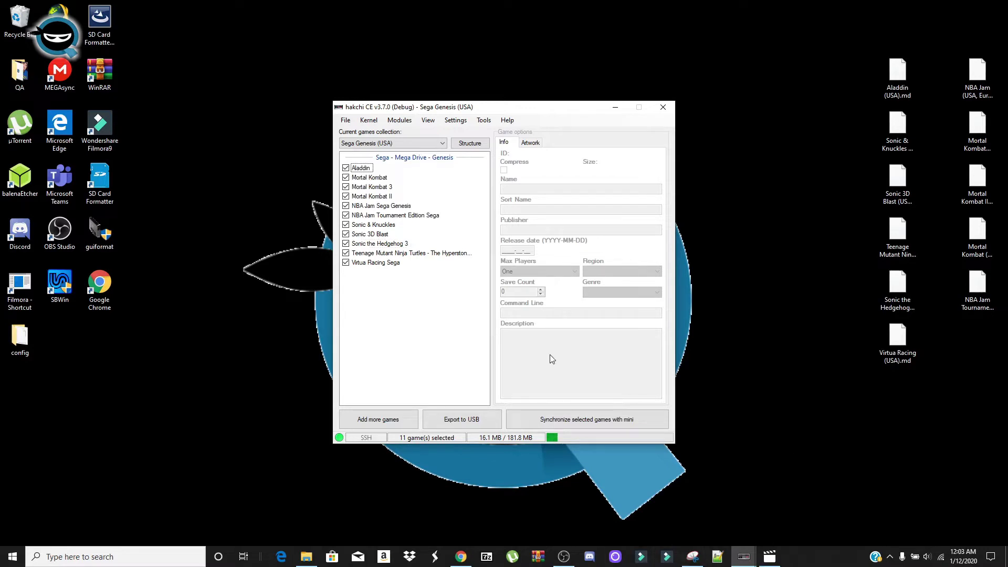
Download the RetroArch 181 Xtreme Ozone module from the KMFD RetroArch tab of KMFD's Mod Hub
{"action": "left_click", "coordinate": [398, 121]}
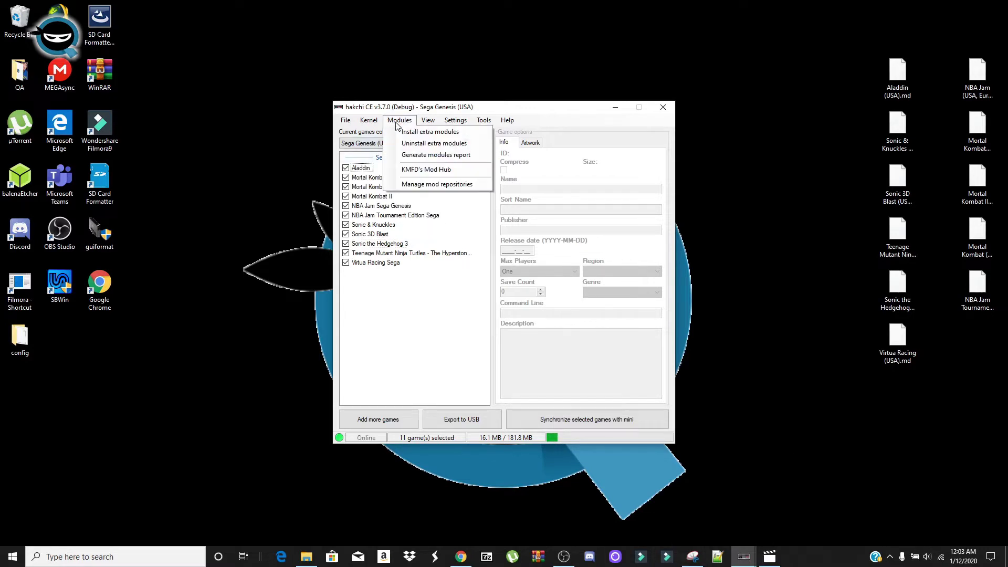
{"action": "left_click", "coordinate": [423, 169]}
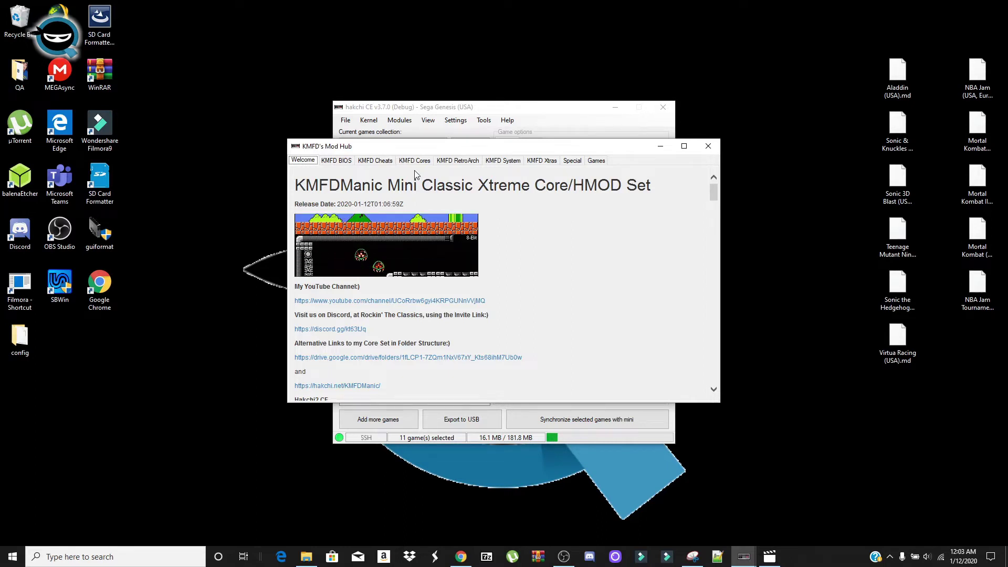
{"action": "left_click", "coordinate": [457, 161]}
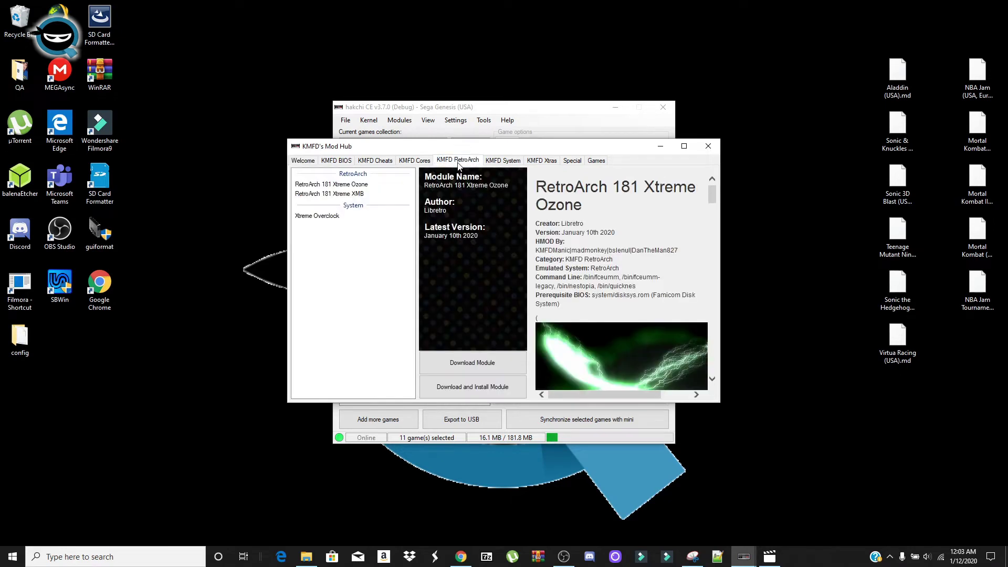
{"action": "left_click", "coordinate": [356, 185]}
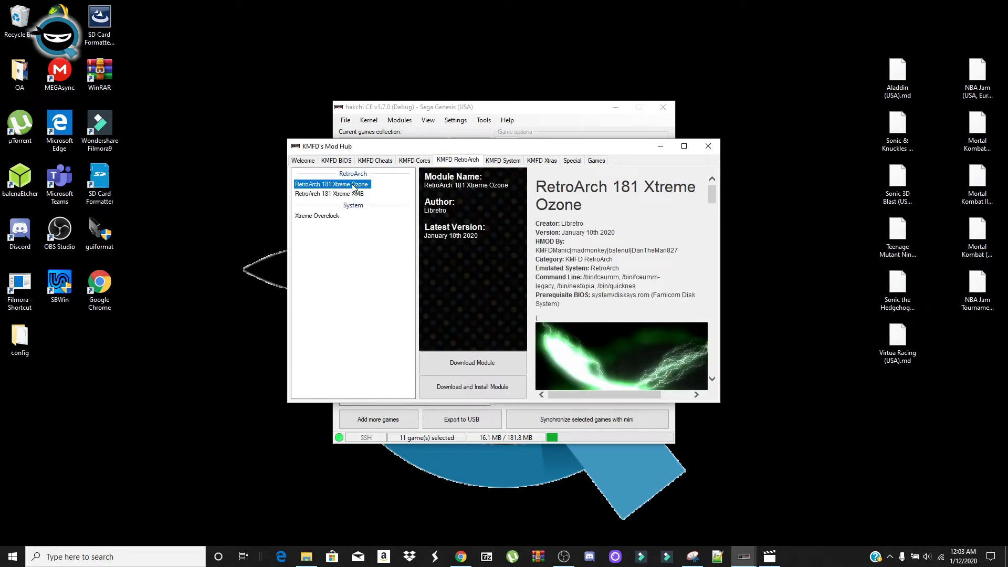
{"action": "left_click", "coordinate": [449, 364]}
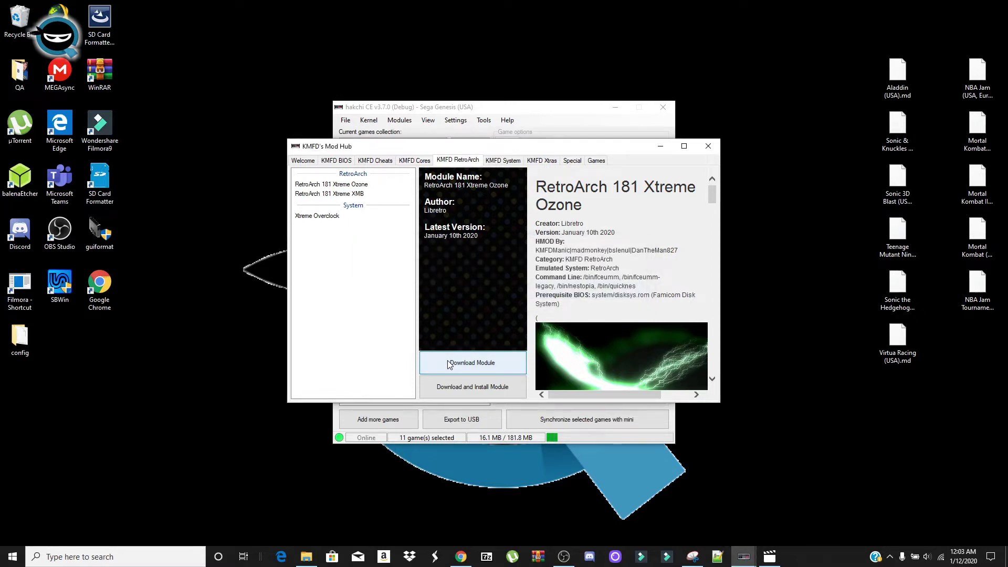
Download the Genesis Plus GX and PicoDrive cores from the KMFD Cores tab
{"action": "left_click", "coordinate": [405, 160]}
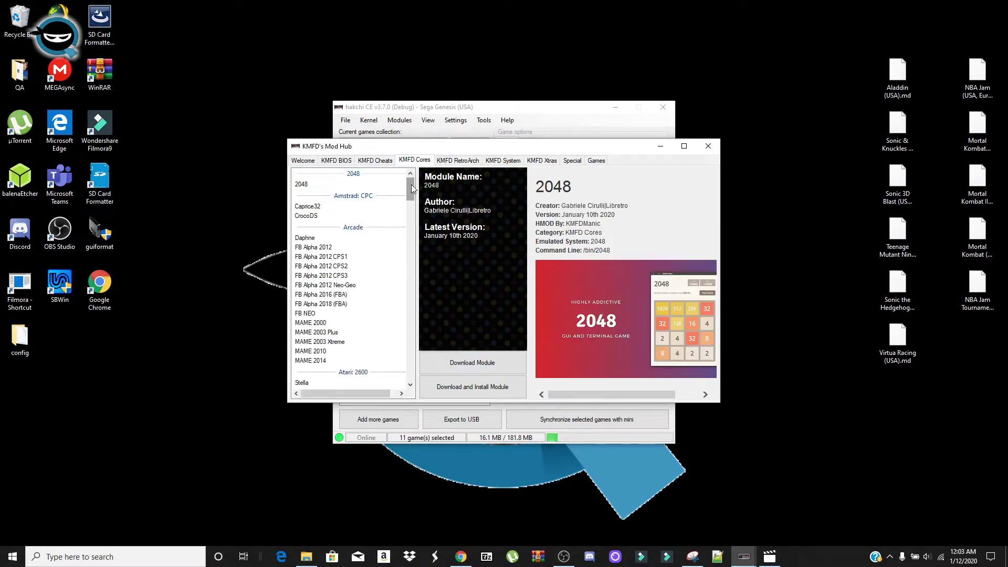
{"action": "left_click_drag", "start_coordinate": [411, 185], "coordinate": [403, 342]}
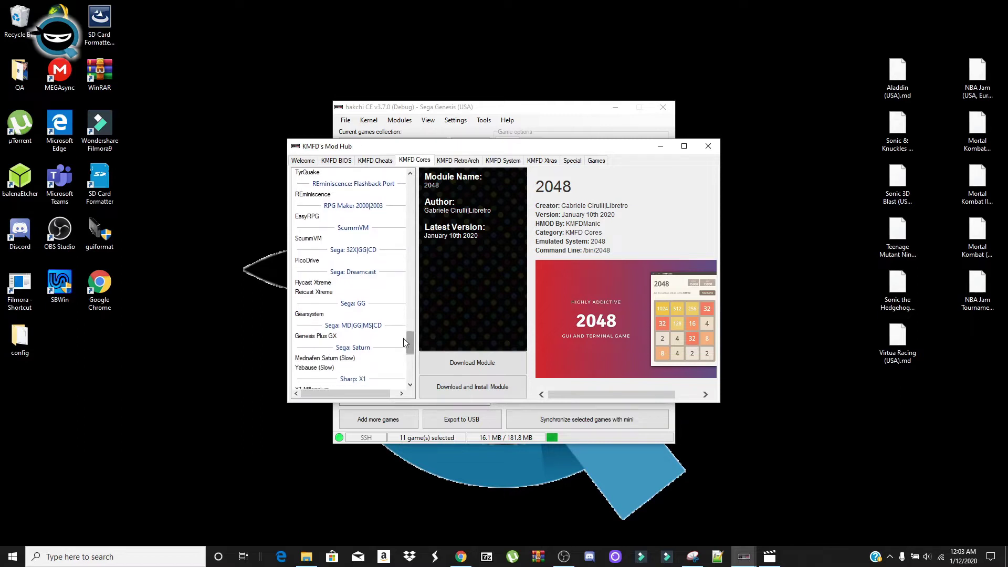
{"action": "left_click", "coordinate": [321, 336]}
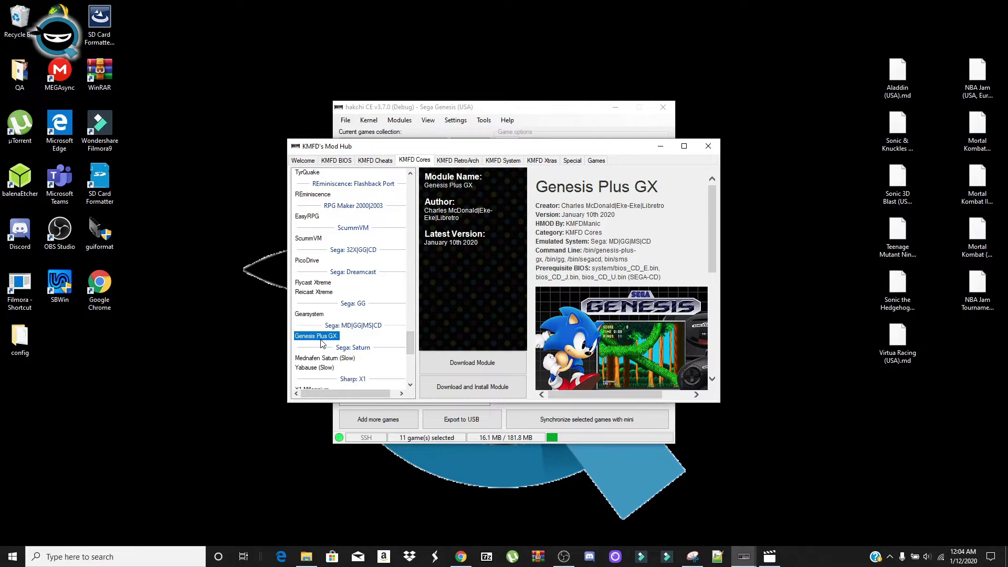
{"action": "scroll", "coordinate": [322, 343], "scroll_direction": "down", "scroll_amount": 1}
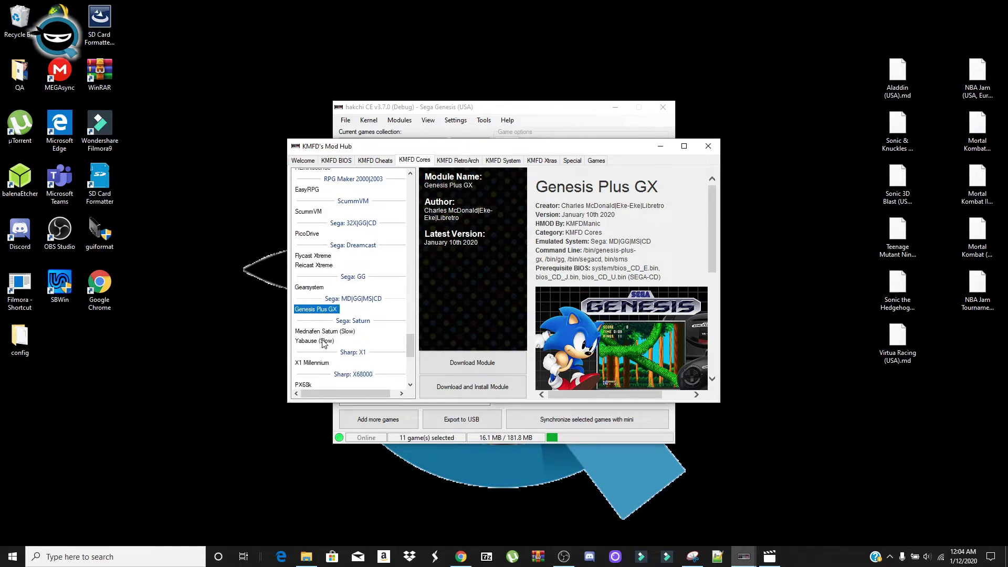
{"action": "left_click", "coordinate": [451, 370]}
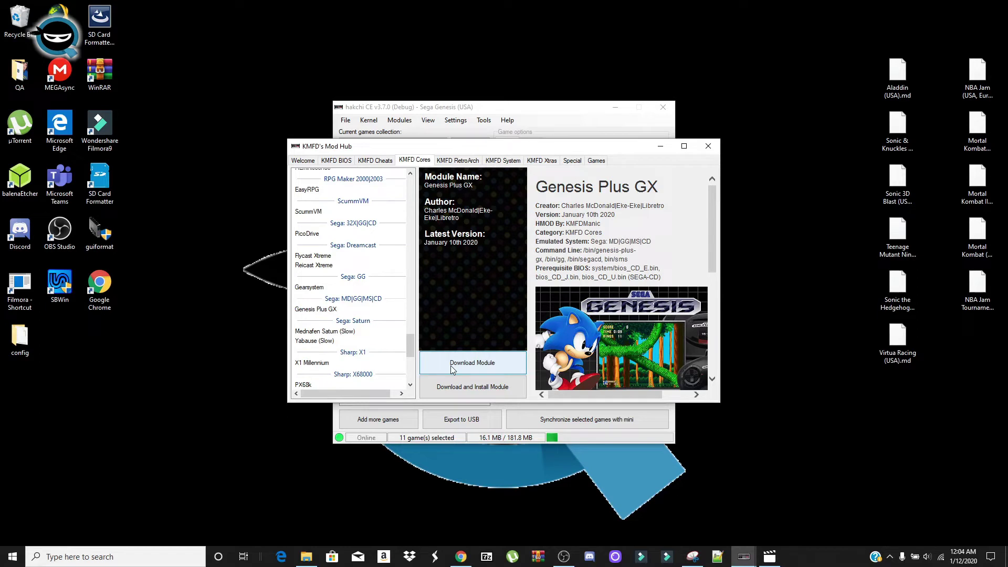
{"action": "left_click", "coordinate": [302, 234]}
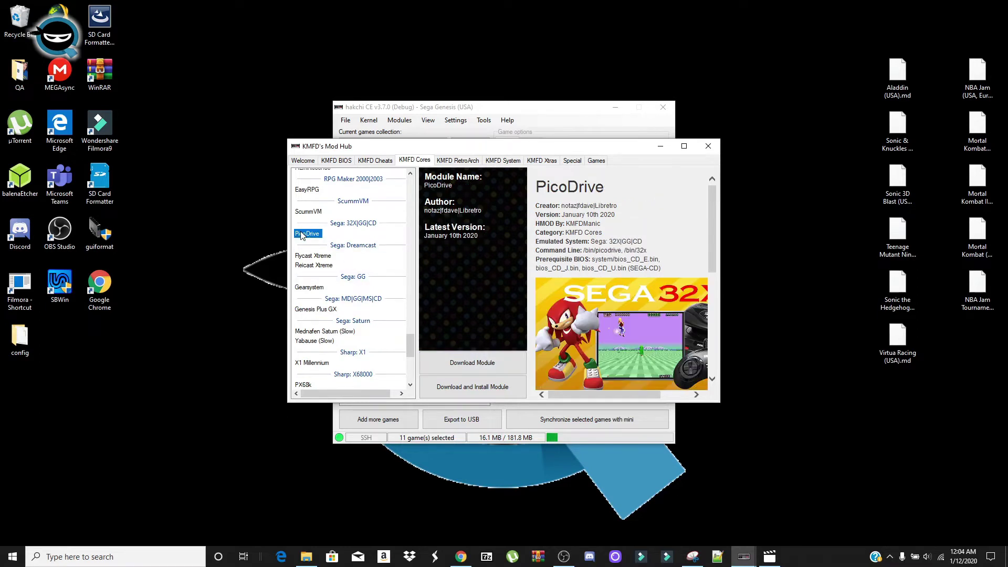
{"action": "left_click", "coordinate": [446, 366]}
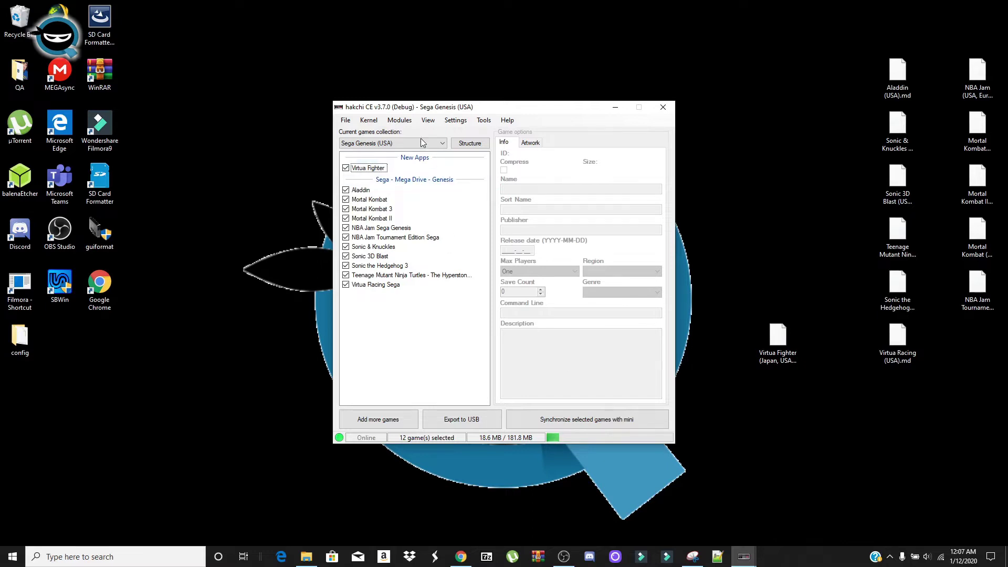
Install the Genesis Plus GX and PicoDrive extra modules onto the mini and dismiss the Done message
{"action": "left_click", "coordinate": [409, 125]}
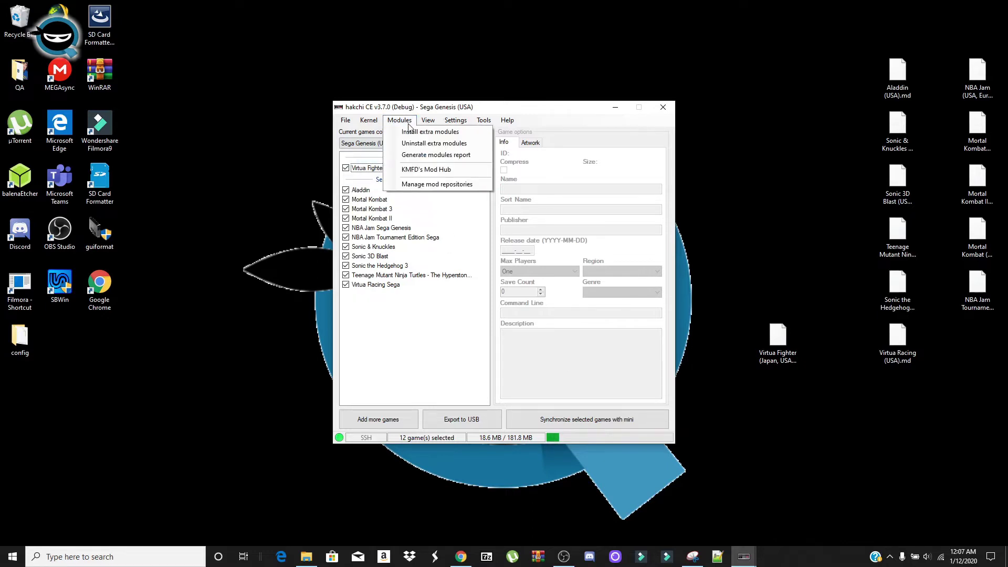
{"action": "left_click", "coordinate": [407, 132]}
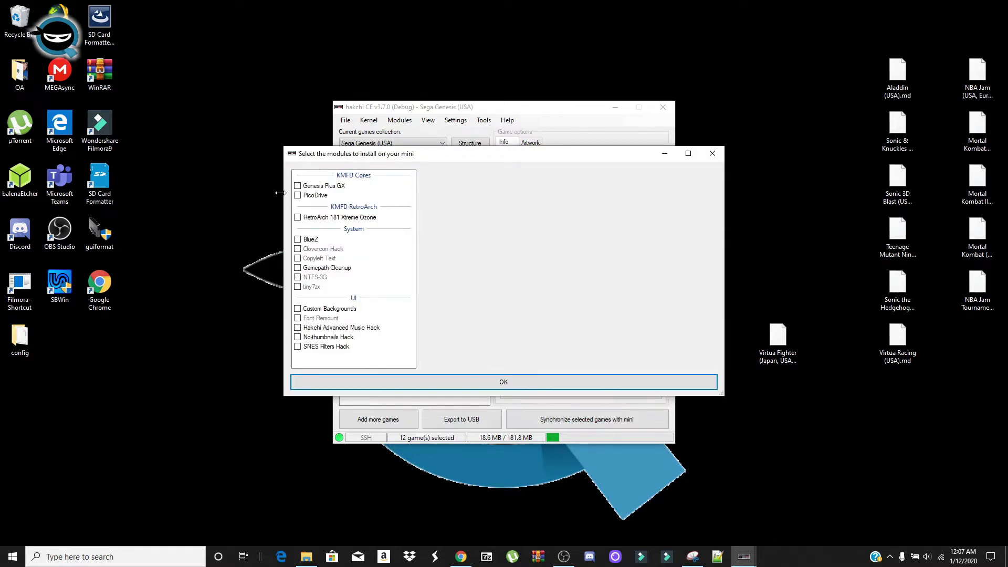
{"action": "left_click", "coordinate": [297, 187]}
{"action": "left_click", "coordinate": [297, 196]}
{"action": "left_click", "coordinate": [527, 381]}
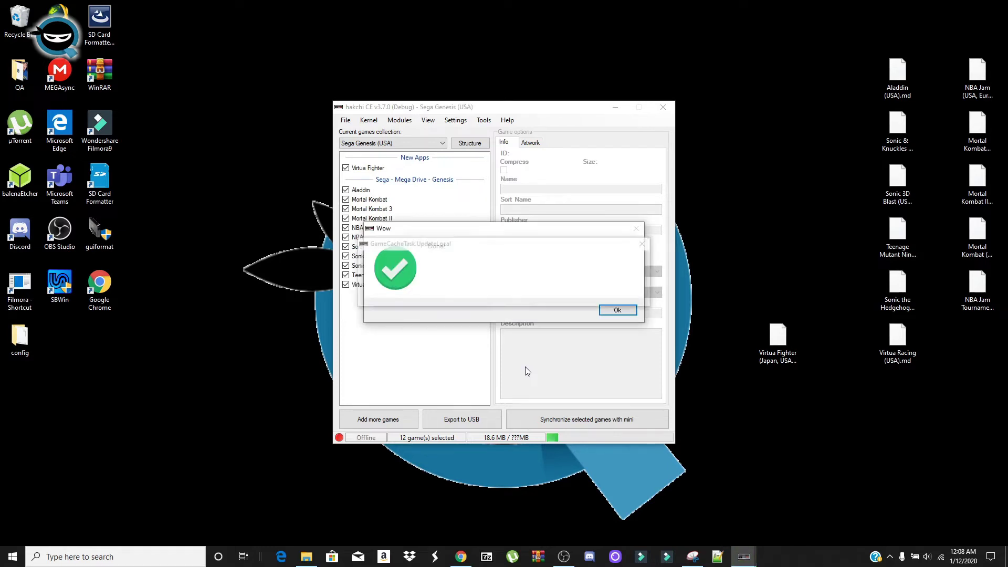
{"action": "key", "text": "Return"}
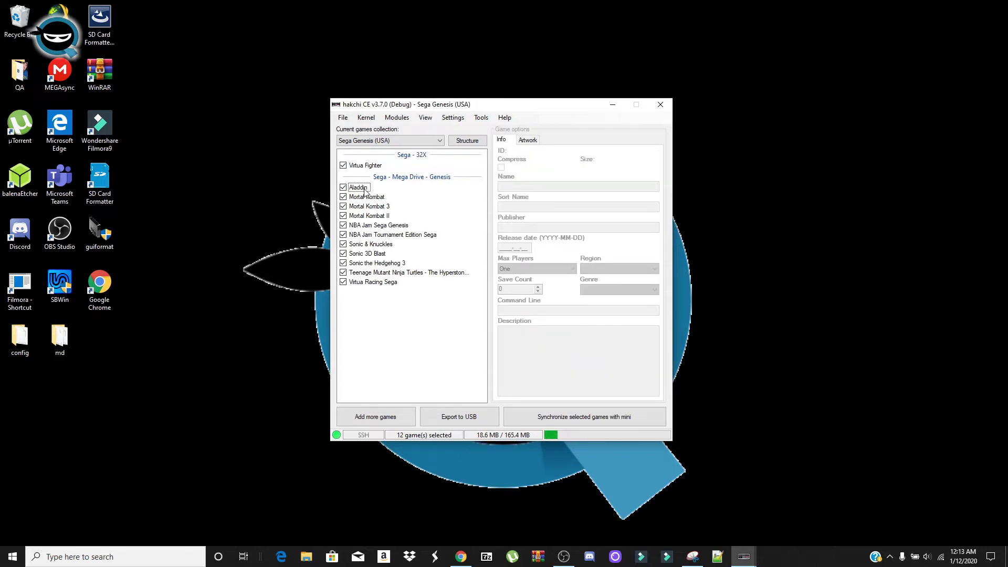
Switch Aladdin's emulation core from M2engage to Genesis Plus GX
{"action": "left_click", "coordinate": [358, 188]}
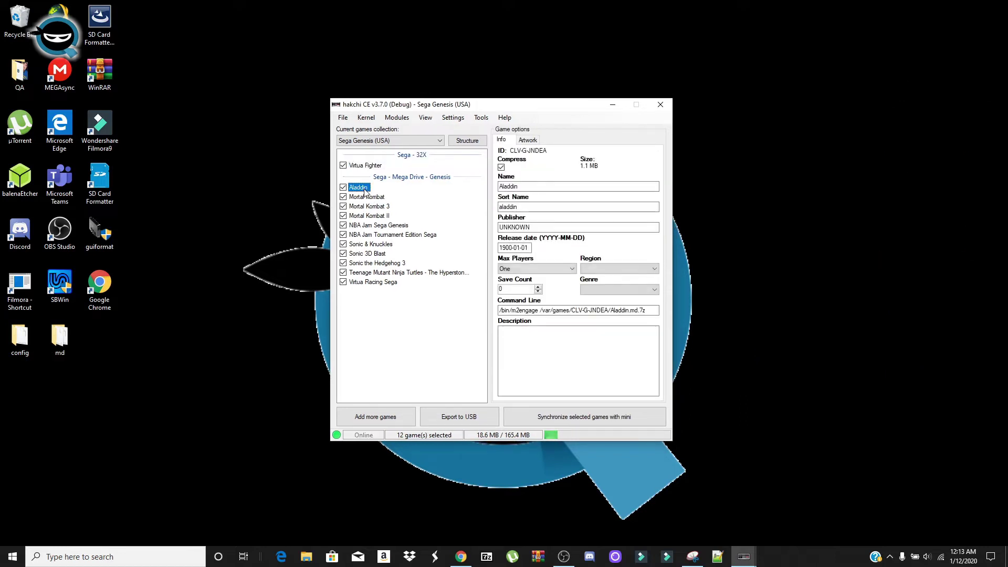
{"action": "left_click", "coordinate": [532, 312]}
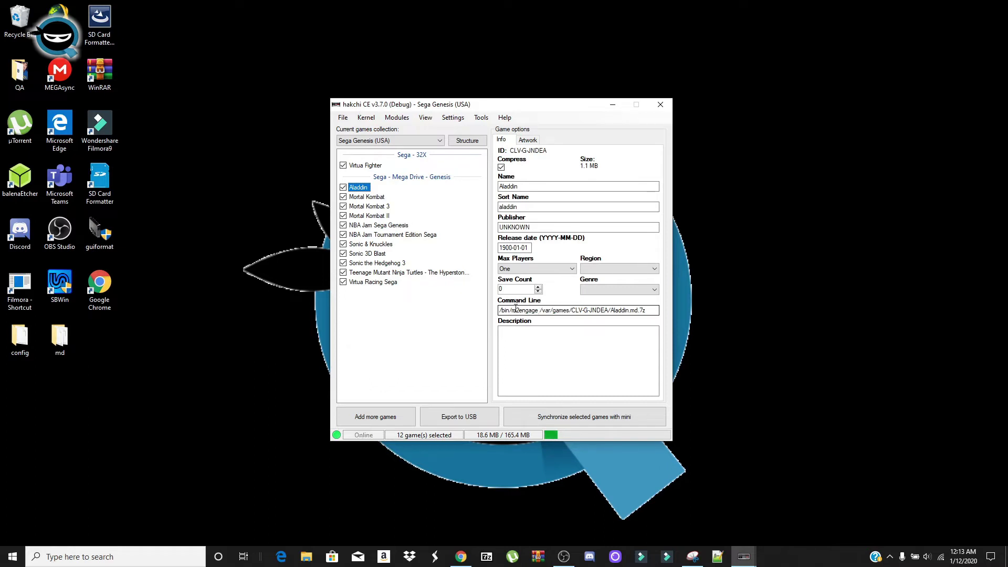
{"action": "right_click", "coordinate": [354, 190]}
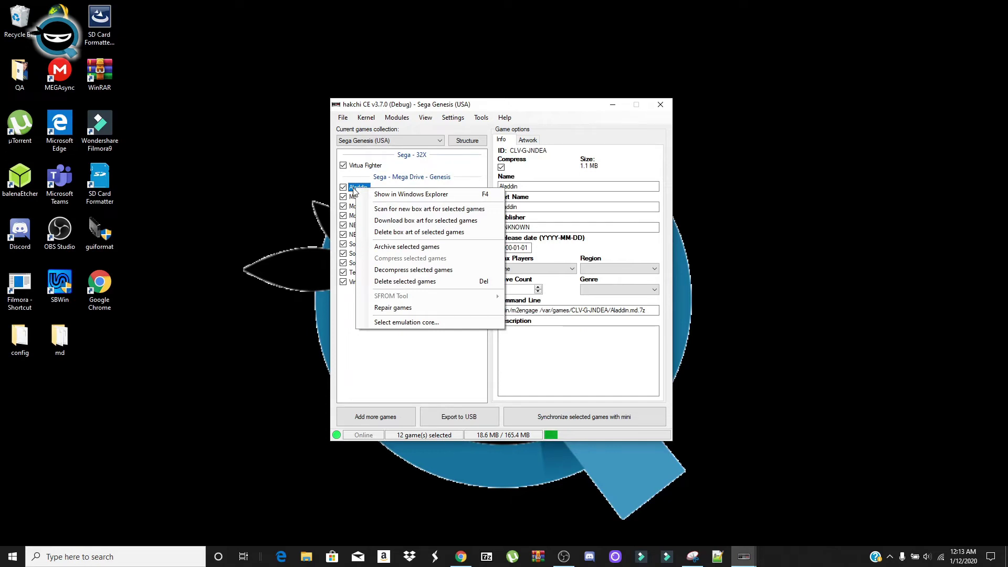
{"action": "left_click", "coordinate": [426, 325]}
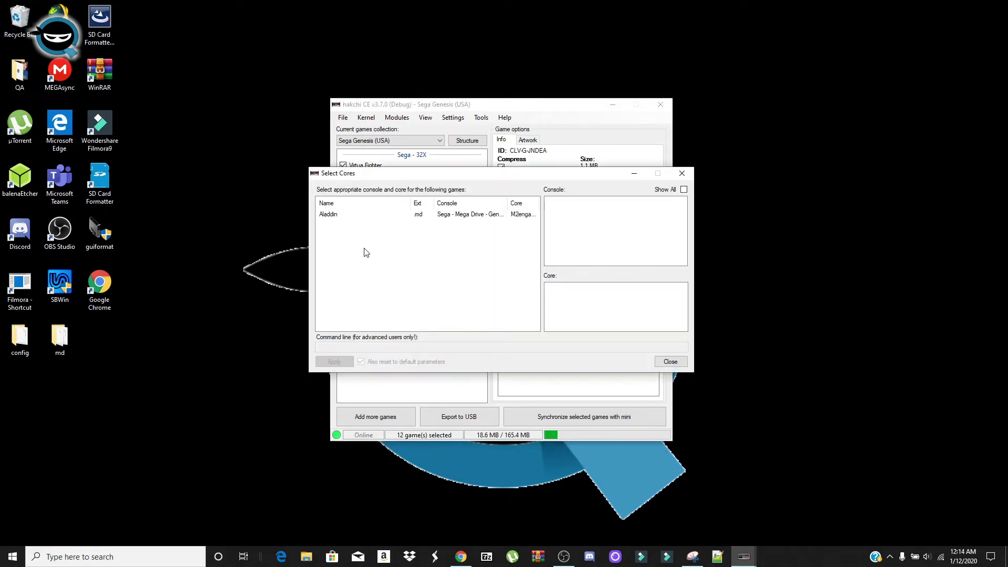
{"action": "left_click", "coordinate": [360, 215]}
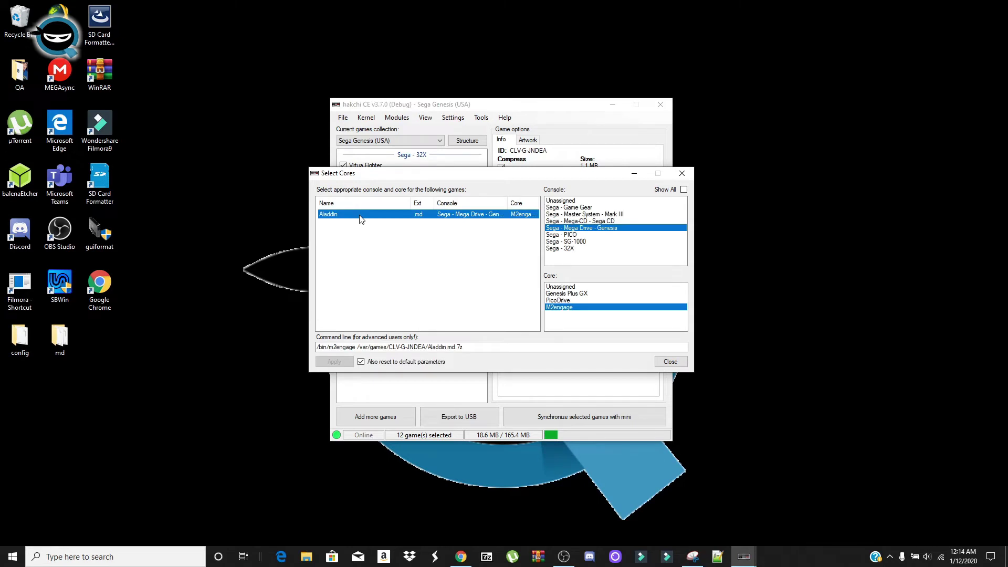
{"action": "left_click", "coordinate": [555, 294]}
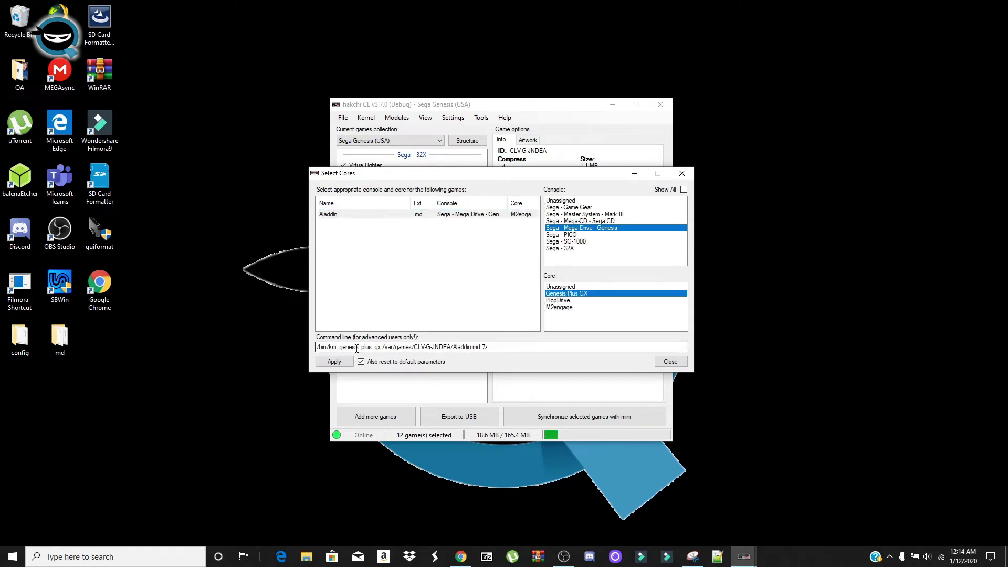
{"action": "left_click", "coordinate": [334, 362]}
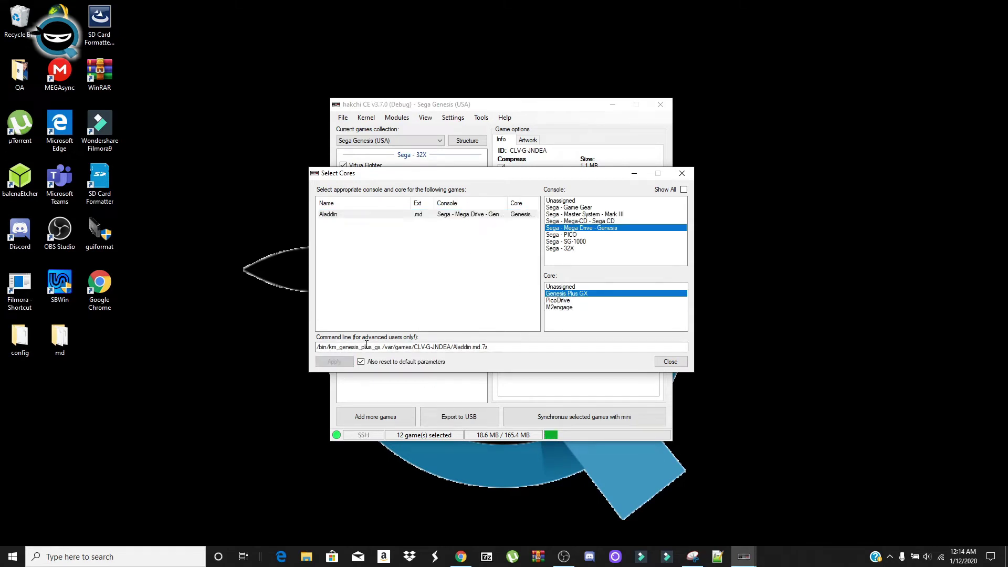
{"action": "left_click", "coordinate": [665, 364]}
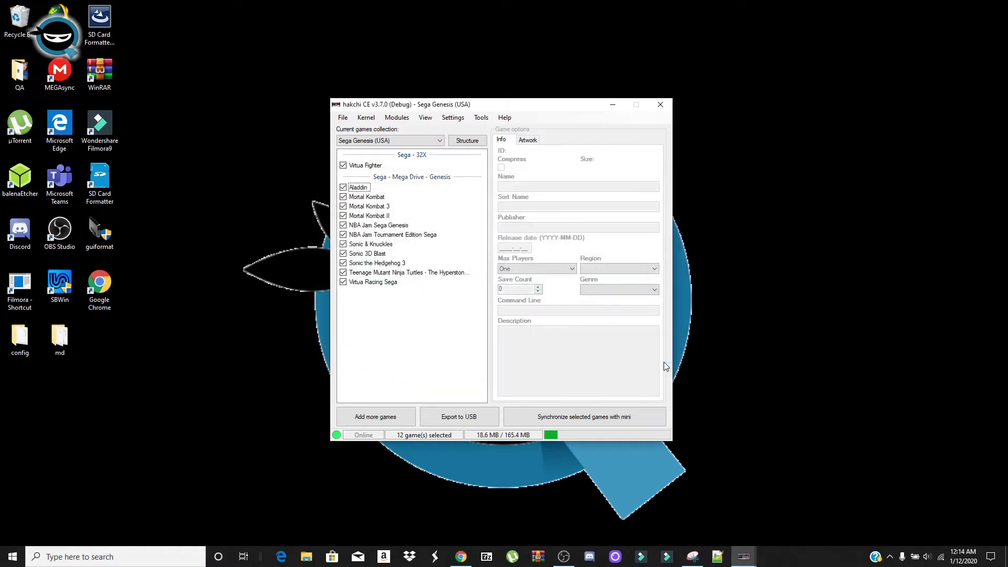
Check the command lines of Aladdin, Virtua Fighter and Virtua Racing Sega
{"action": "left_click", "coordinate": [365, 190]}
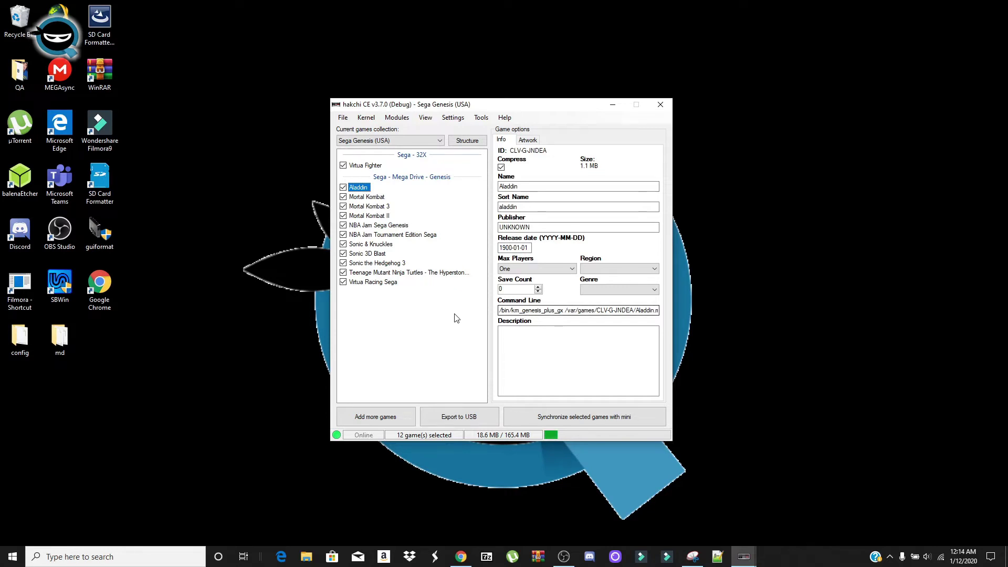
{"action": "left_click", "coordinate": [362, 167]}
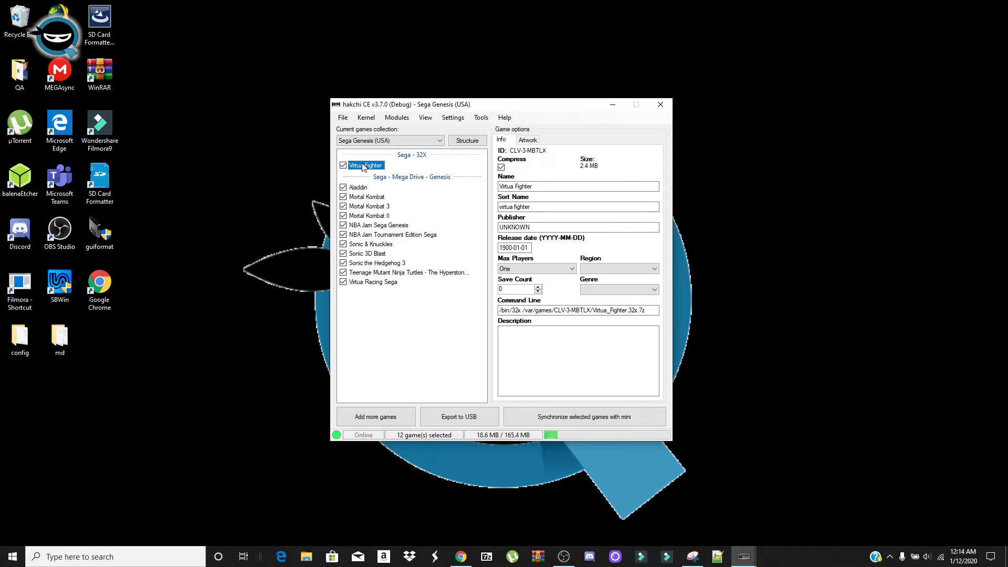
{"action": "left_click", "coordinate": [380, 283]}
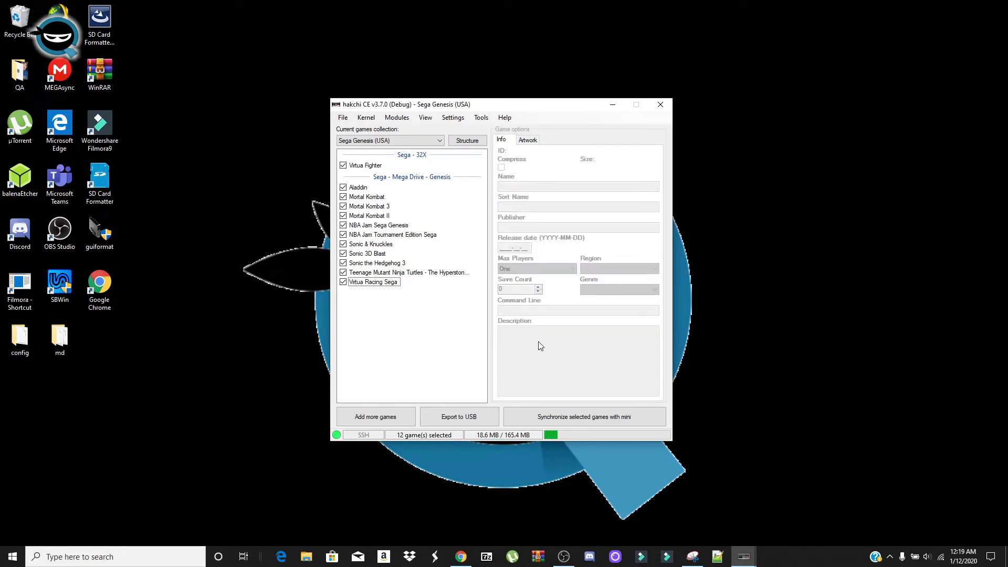
In Folders Manager, split by console and move all eleven Genesis games onto the HOME Menu root
{"action": "left_click", "coordinate": [467, 140]}
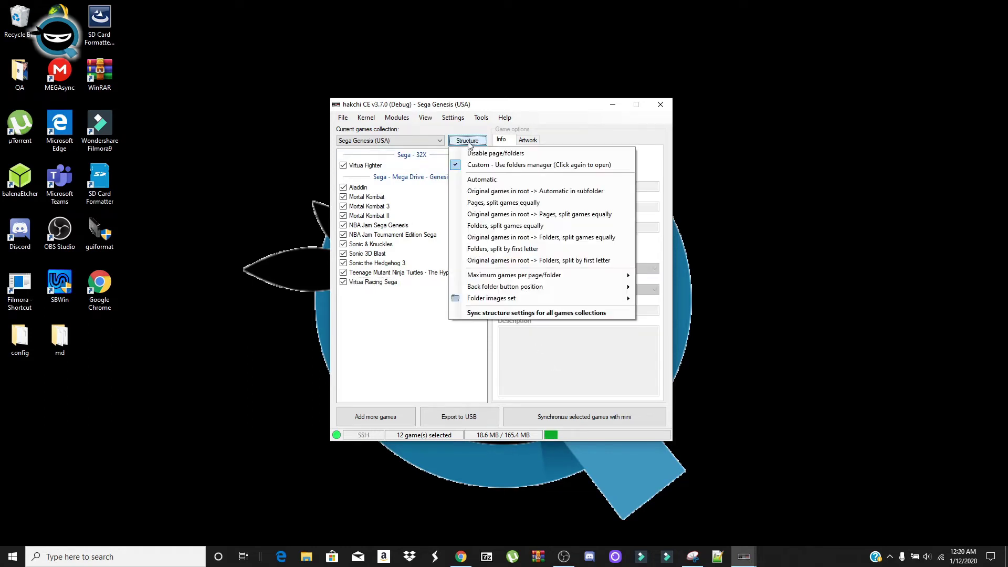
{"action": "left_click", "coordinate": [475, 166]}
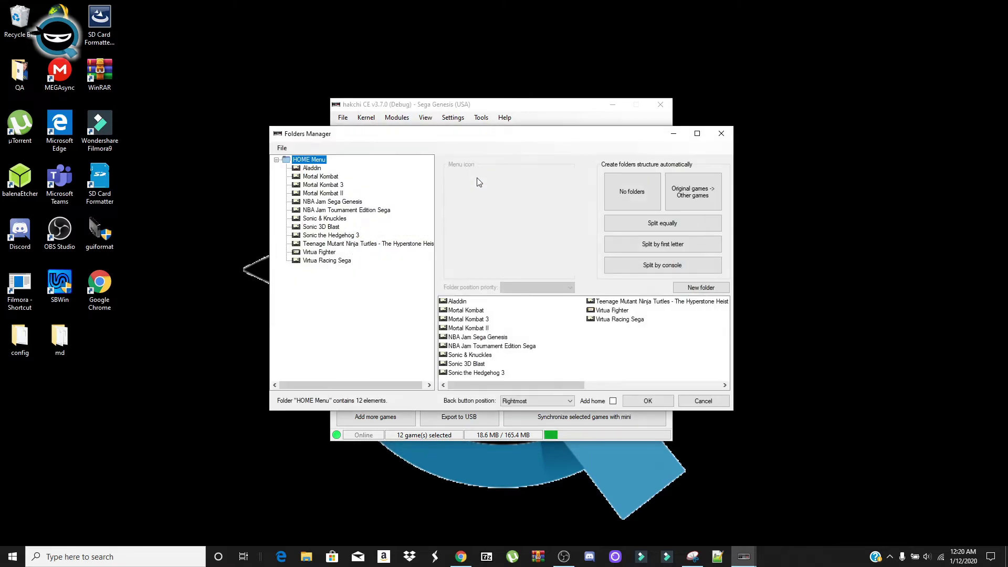
{"action": "left_click", "coordinate": [659, 271]}
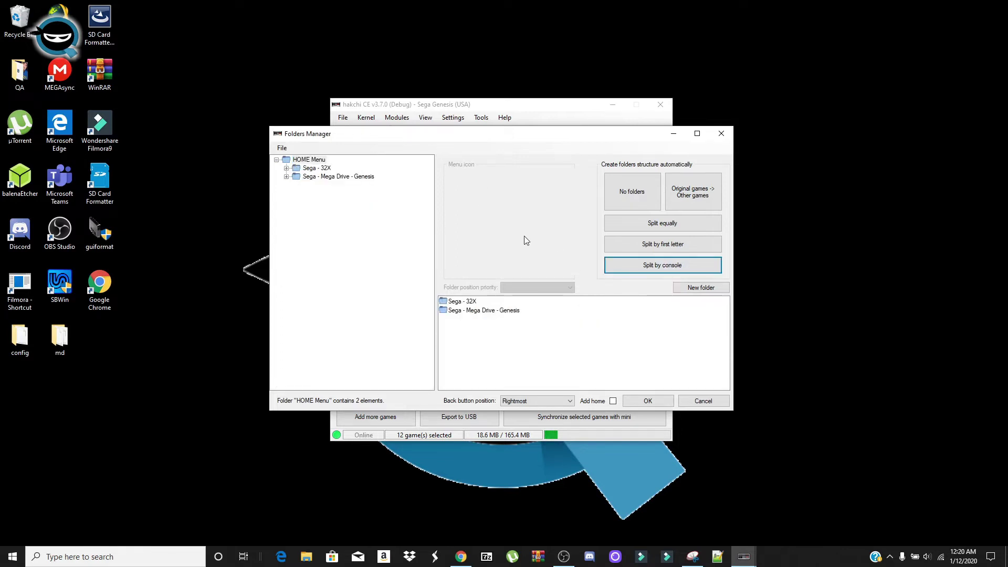
{"action": "double_click", "coordinate": [465, 311]}
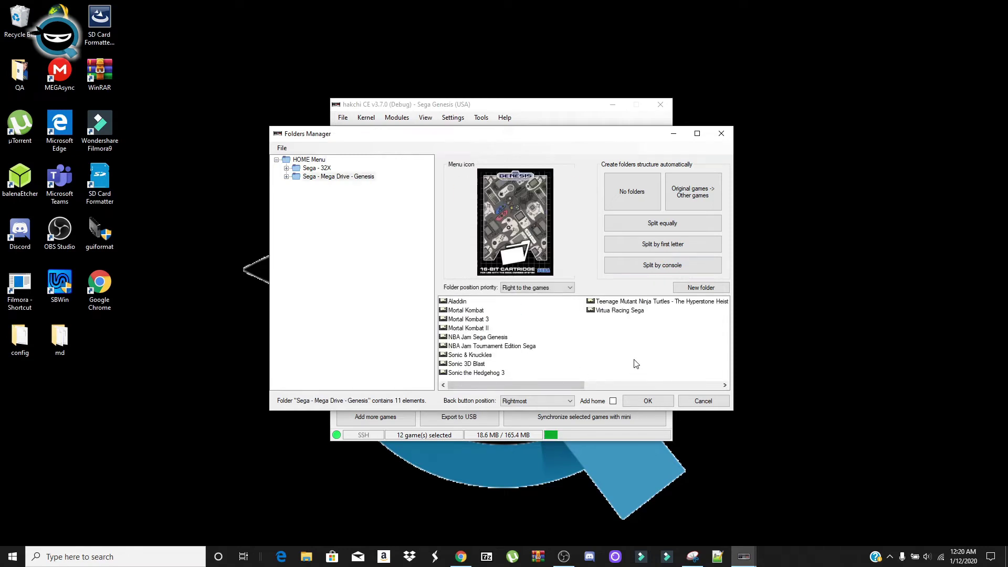
{"action": "key", "text": "ctrl+a"}
{"action": "left_click_drag", "start_coordinate": [545, 346], "coordinate": [345, 300]}
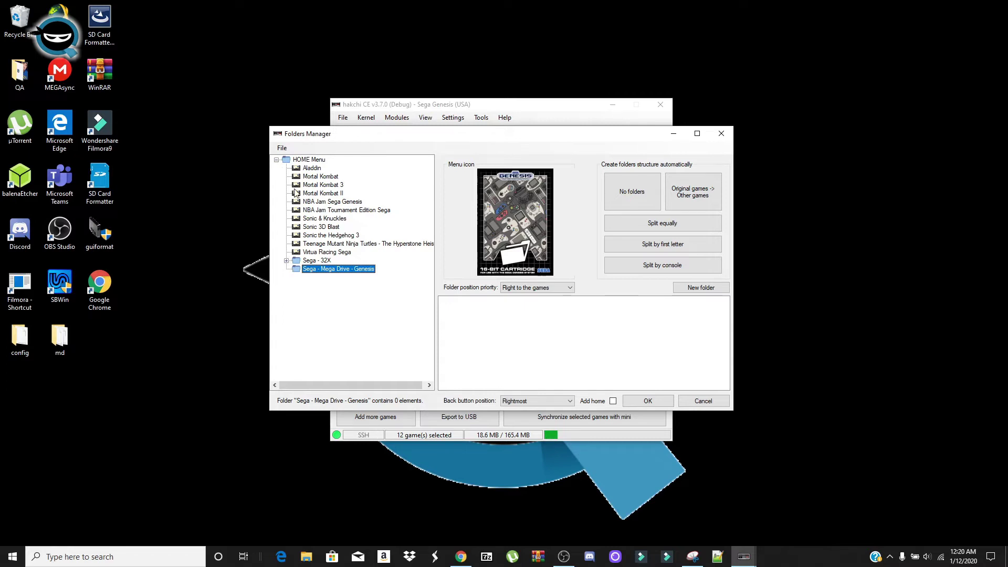
{"action": "scroll", "coordinate": [294, 197], "scroll_direction": "down", "scroll_amount": 1}
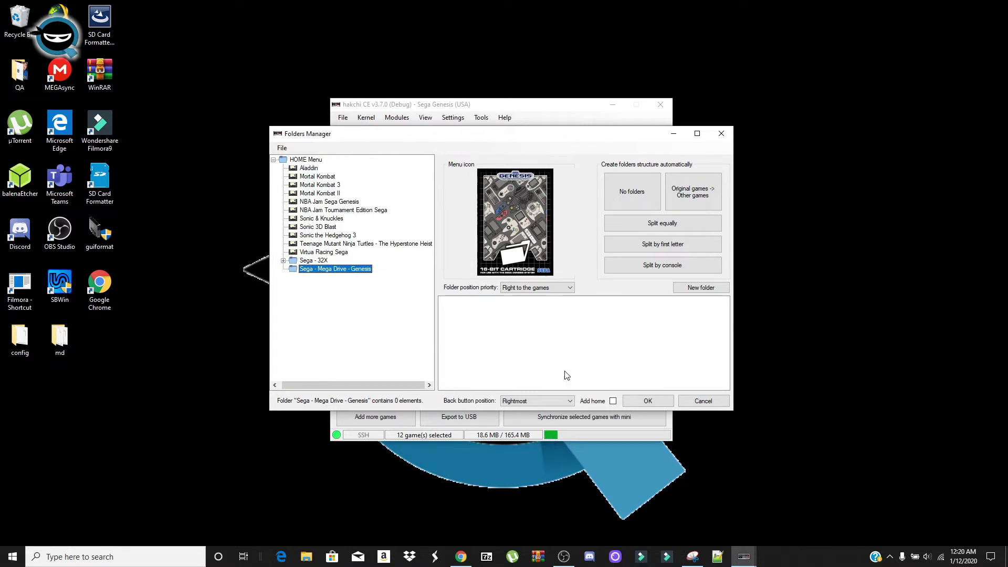
Accept the new folder layout and sync the selected games to the mini
{"action": "left_click", "coordinate": [635, 402]}
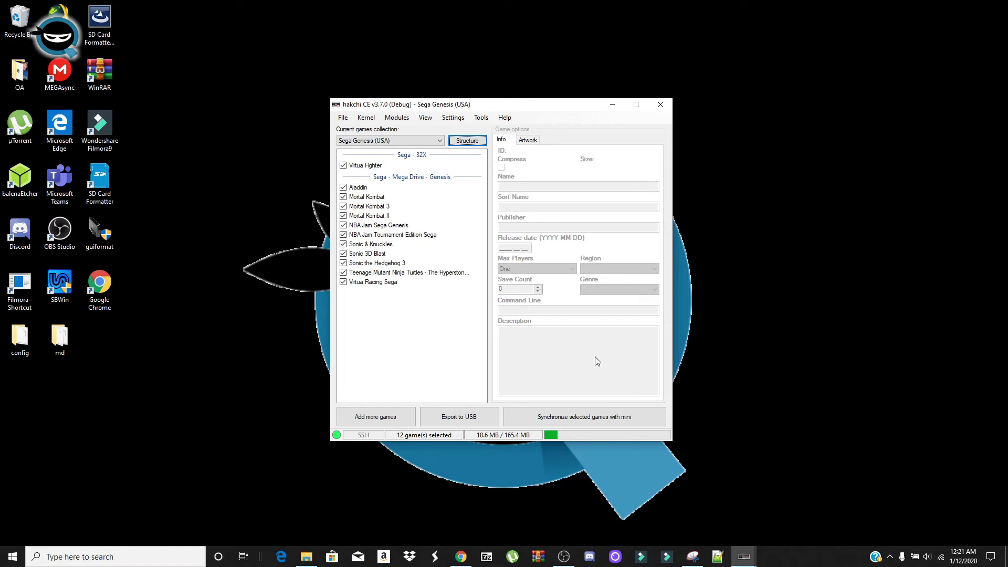
{"action": "left_click", "coordinate": [568, 420]}
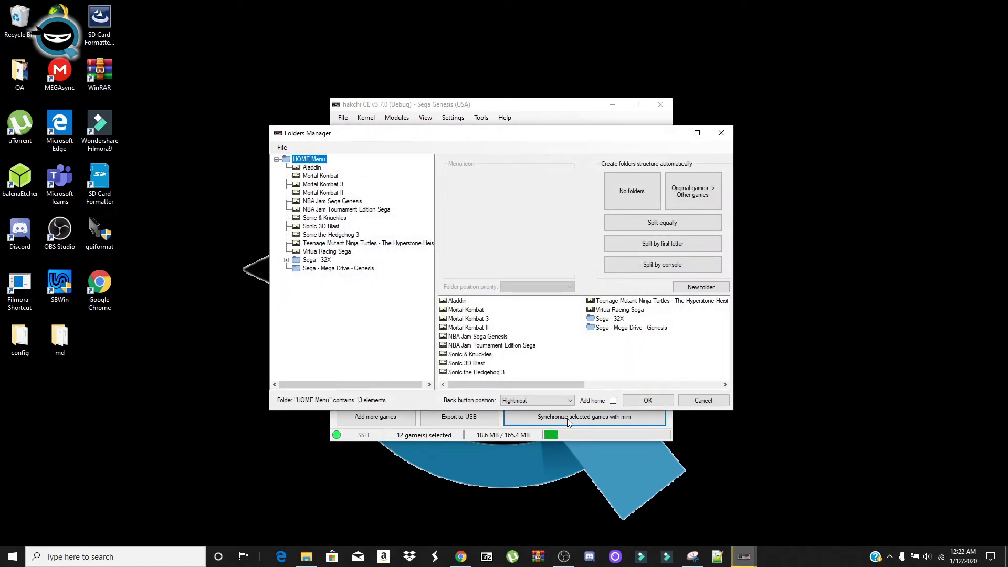
{"action": "left_click", "coordinate": [628, 401]}
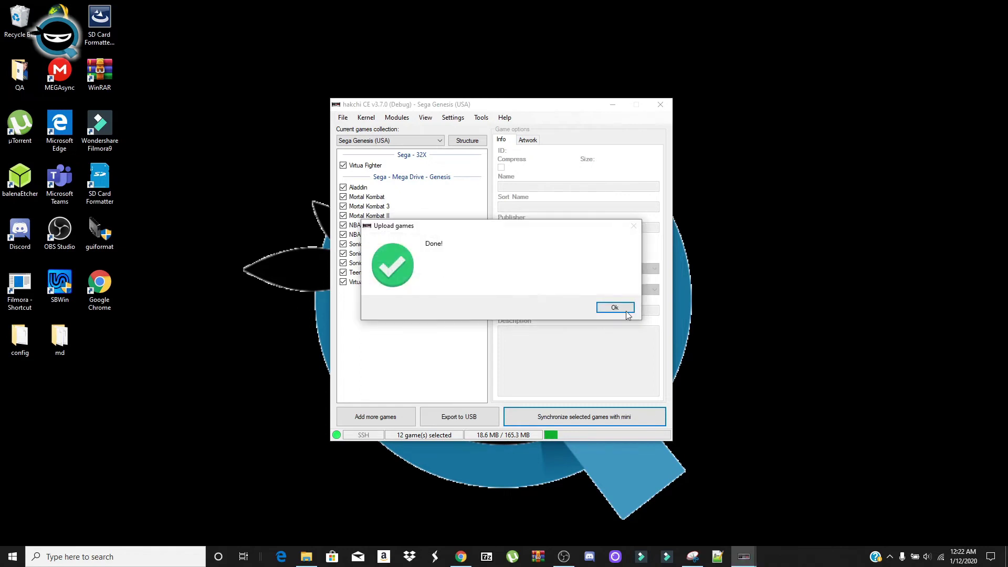
{"action": "left_click", "coordinate": [625, 311]}
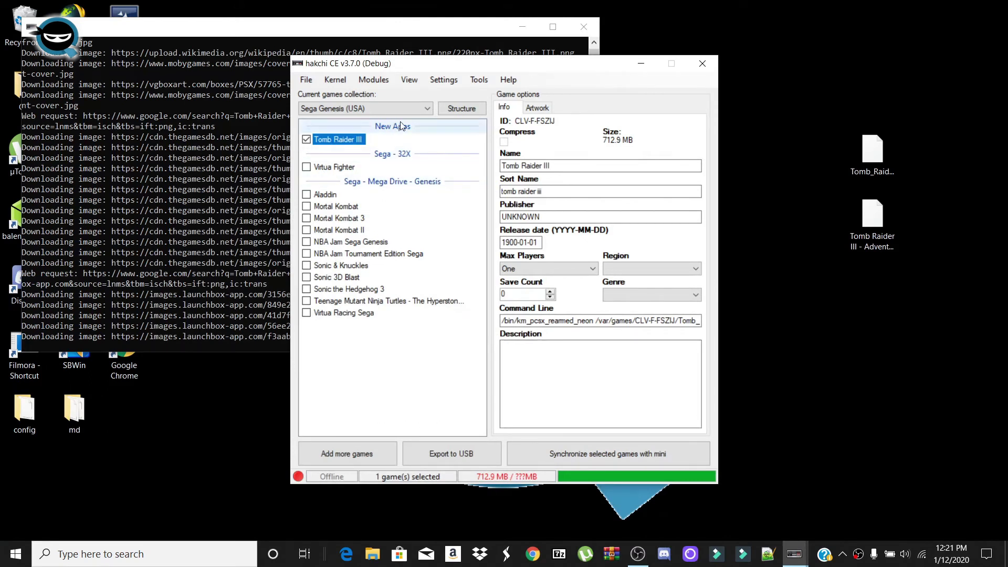
Check Tomb Raider III's box art, then export it to USB drive D:
{"action": "left_click", "coordinate": [537, 108]}
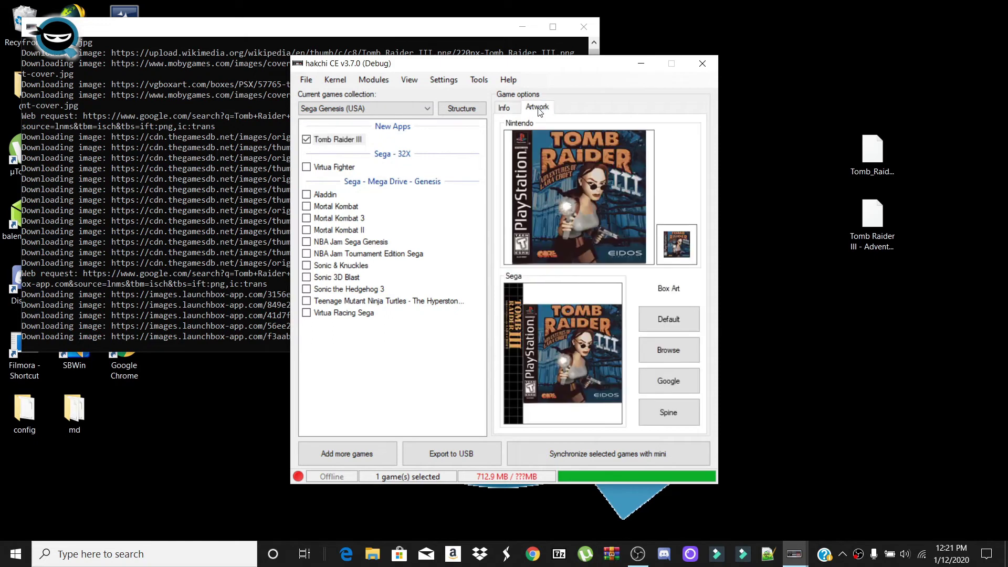
{"action": "left_click", "coordinate": [450, 455]}
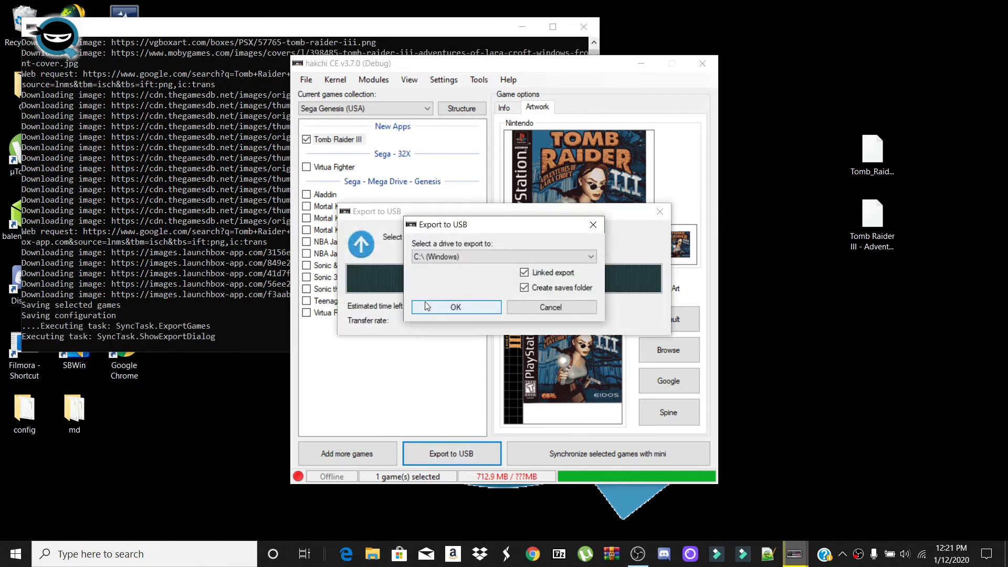
{"action": "left_click", "coordinate": [453, 262]}
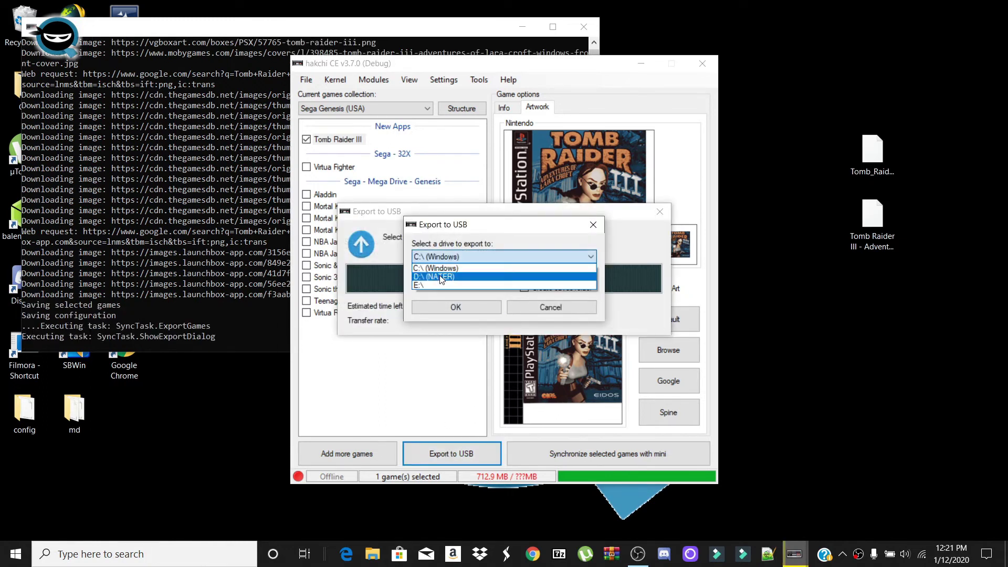
{"action": "left_click", "coordinate": [450, 268]}
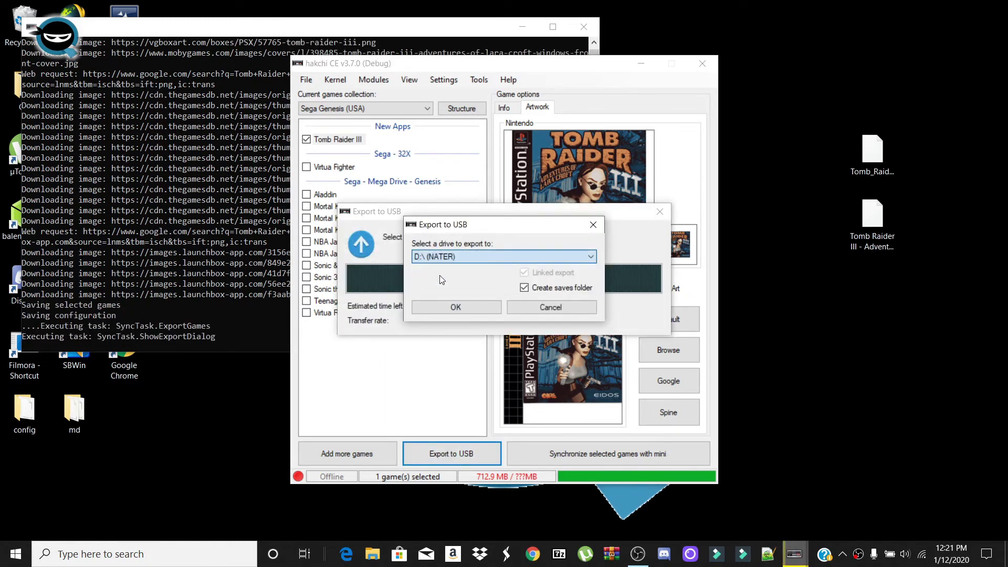
{"action": "left_click", "coordinate": [447, 308]}
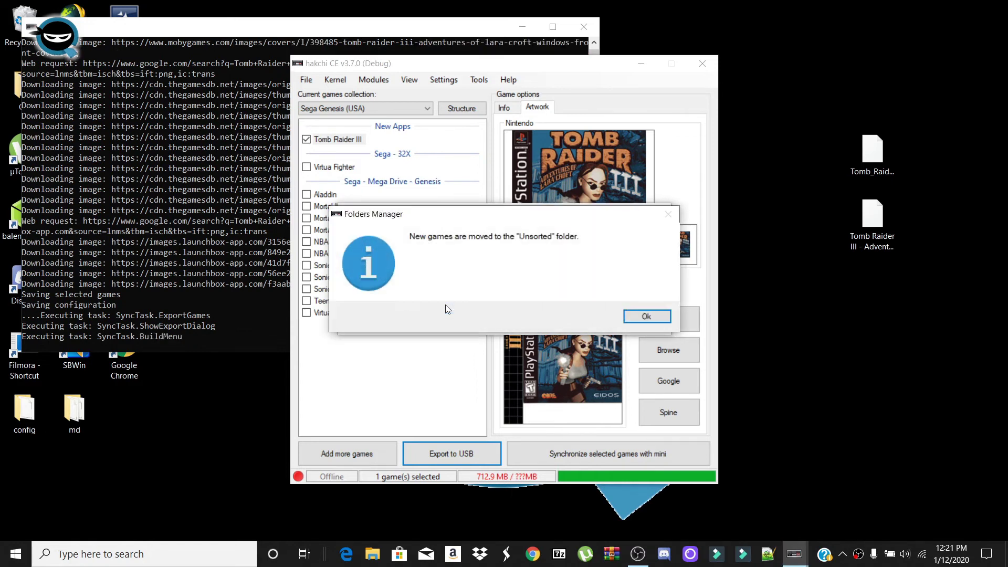
Split games by console, file Tomb Raider III under Sony - PlayStation, and finish the export
{"action": "left_click", "coordinate": [628, 322]}
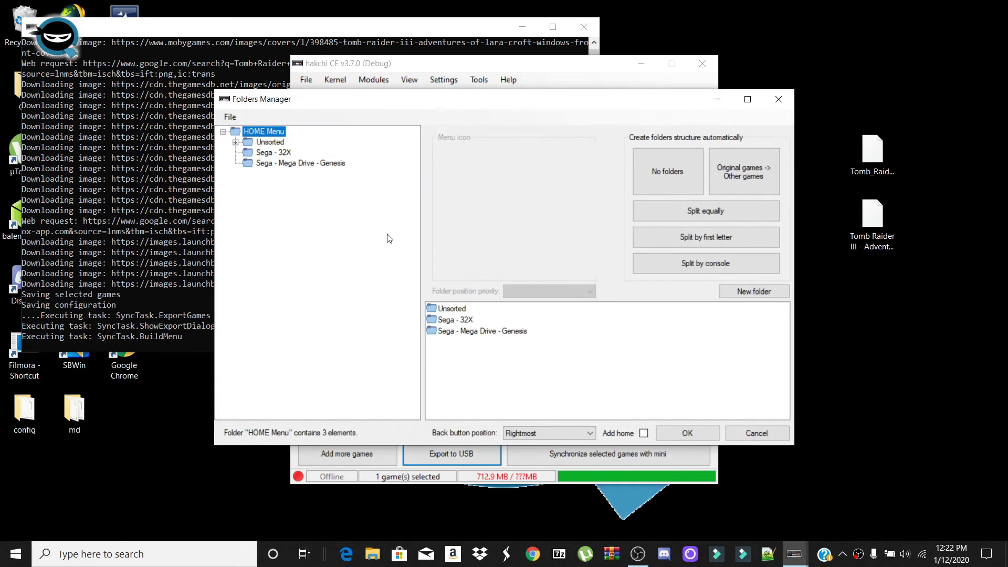
{"action": "left_click", "coordinate": [675, 270]}
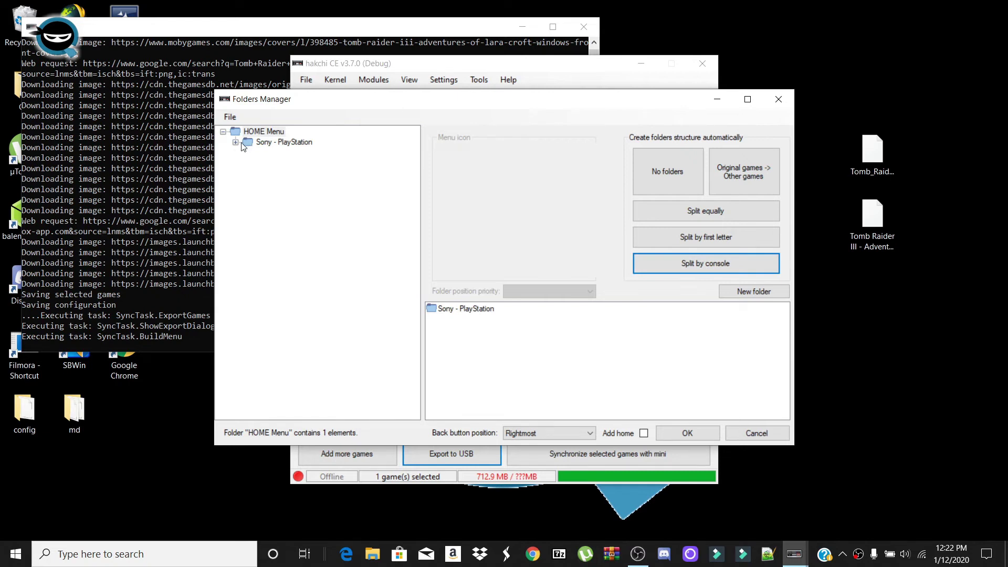
{"action": "left_click", "coordinate": [235, 142]}
{"action": "left_click", "coordinate": [285, 155]}
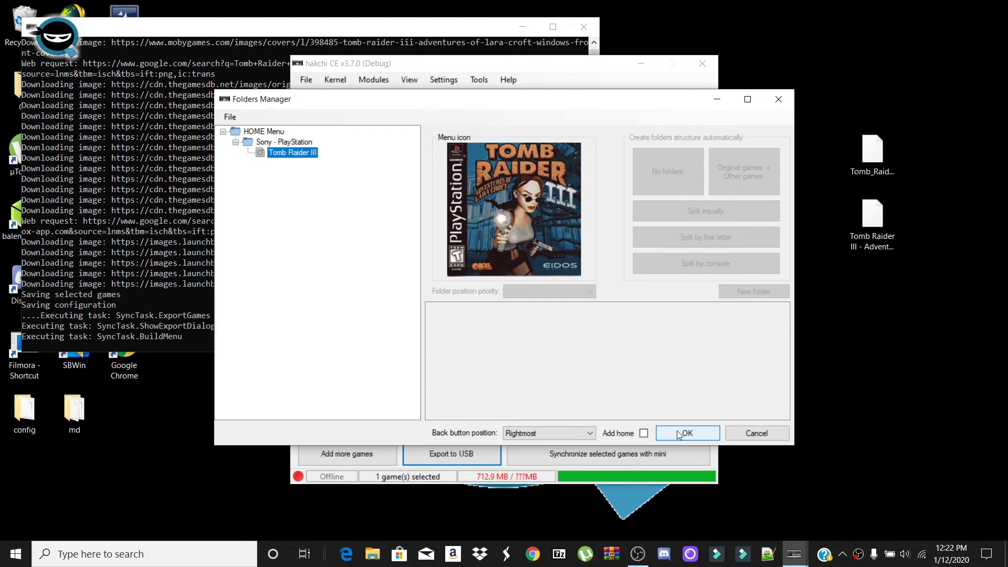
{"action": "left_click", "coordinate": [679, 435]}
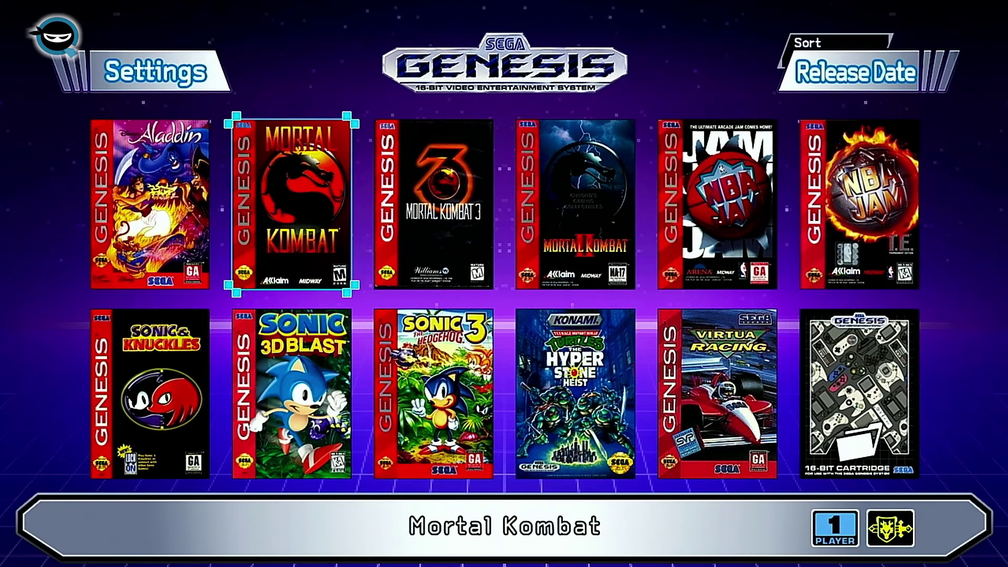
{"action": "key", "text": "Left"}
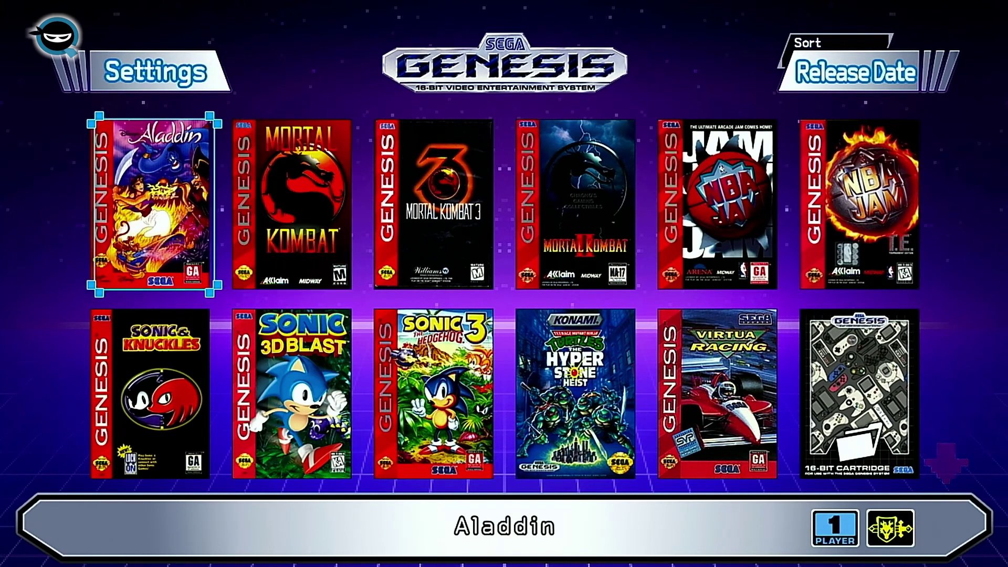
{"action": "key", "text": "Right"}
{"action": "key", "text": "Right"}
{"action": "key", "text": "Right"}
{"action": "key", "text": "Right"}
{"action": "key", "text": "Right"}
{"action": "key", "text": "Down"}
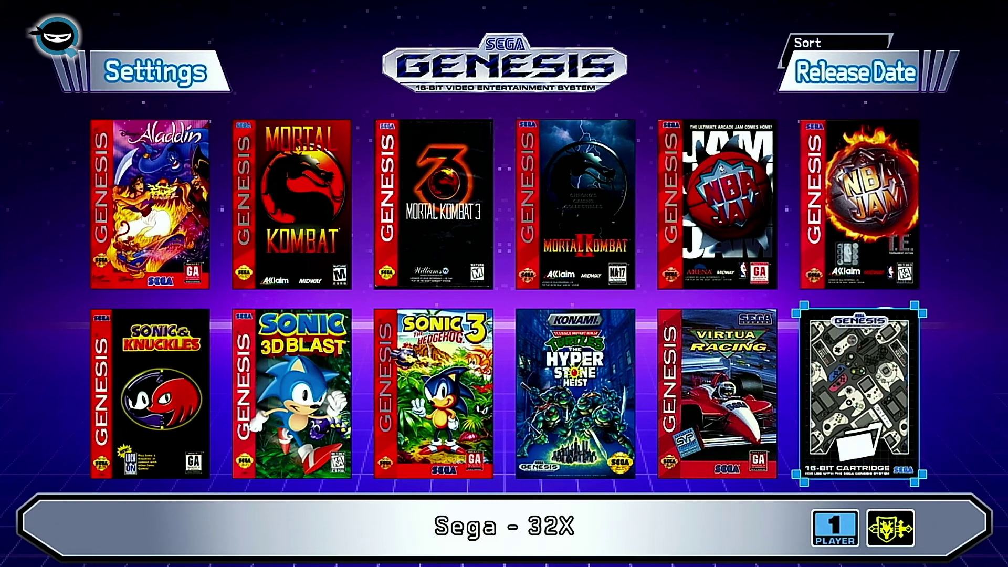
{"action": "key", "text": "Left"}
{"action": "key", "text": "Left"}
{"action": "key", "text": "Left"}
{"action": "key", "text": "Left"}
{"action": "key", "text": "Left"}
{"action": "key", "text": "Right"}
{"action": "key", "text": "Right"}
{"action": "key", "text": "Right"}
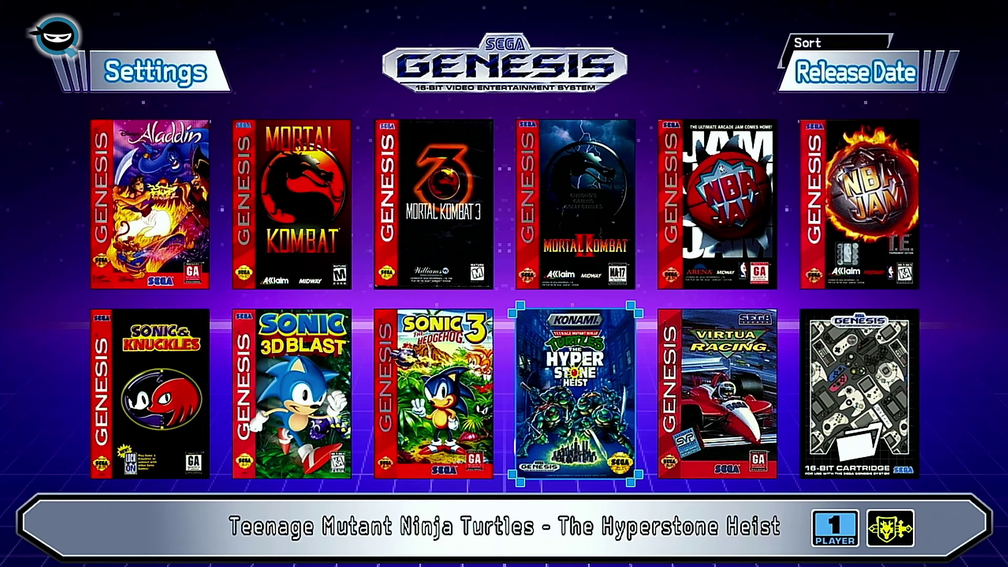
{"action": "key", "text": "Left"}
{"action": "key", "text": "Left"}
{"action": "key", "text": "Left"}
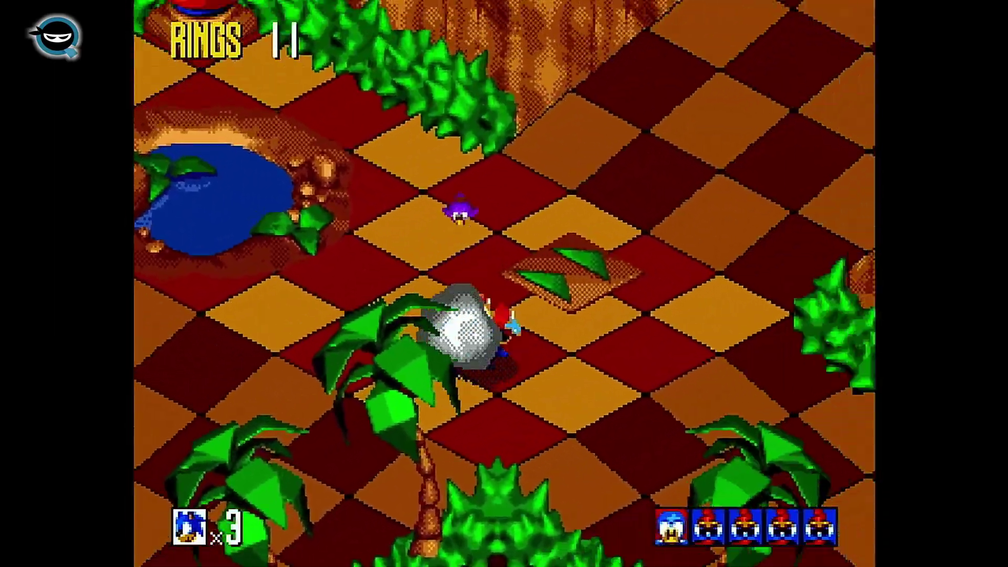
Bring up RetroArch's menu with F1 and quit Sonic 3D Blast back to the console menu
{"action": "key", "text": "F1"}
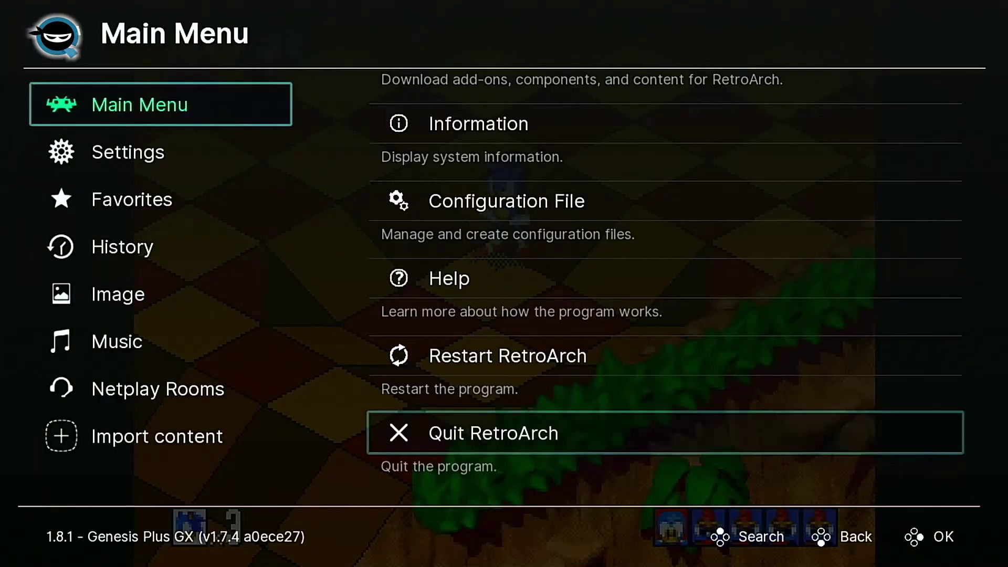
{"action": "key", "text": "Left"}
{"action": "key", "text": "Right"}
{"action": "key", "text": "Up"}
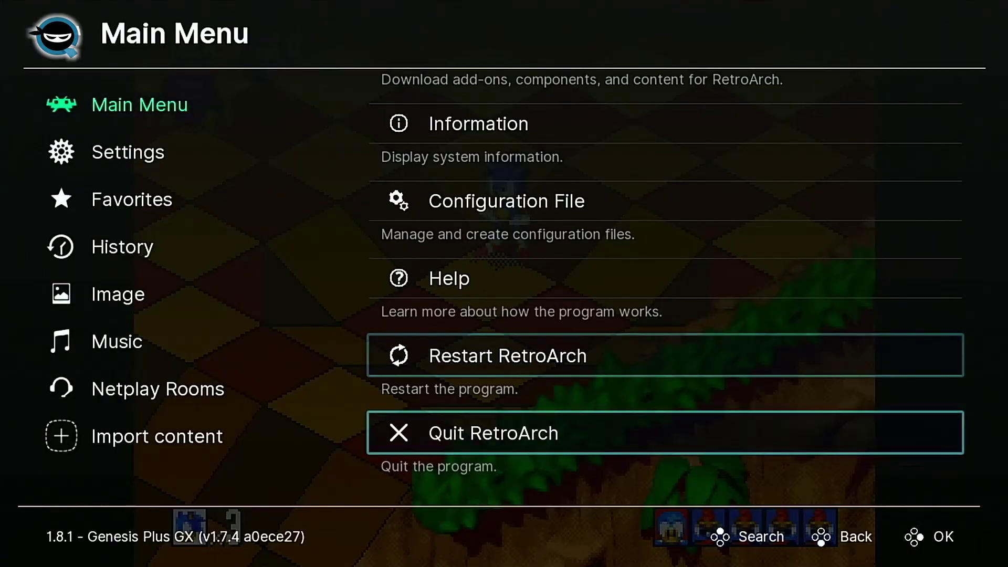
{"action": "key", "text": "F1"}
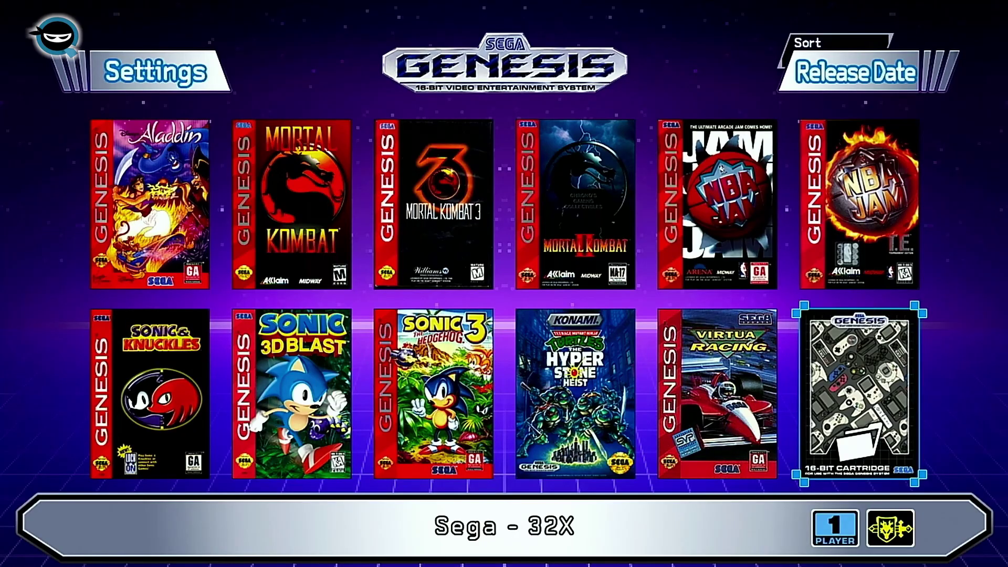
Toggle the spine view and back, then open the Sega - 32X folder
{"action": "key", "text": "c"}
{"action": "key", "text": "c"}
{"action": "key", "text": "c"}
{"action": "key", "text": "Left"}
{"action": "key", "text": "Left"}
{"action": "key", "text": "Left"}
{"action": "key", "text": "Left"}
{"action": "key", "text": "Left"}
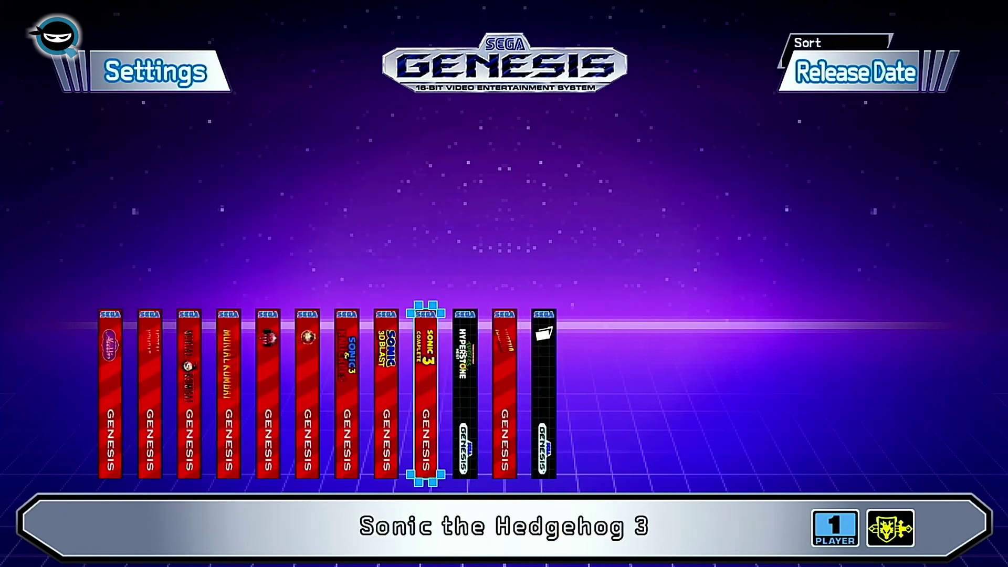
{"action": "key", "text": "c"}
{"action": "key", "text": "Right"}
{"action": "key", "text": "Right"}
{"action": "key", "text": "Right"}
{"action": "key", "text": "Right"}
{"action": "key", "text": "Right"}
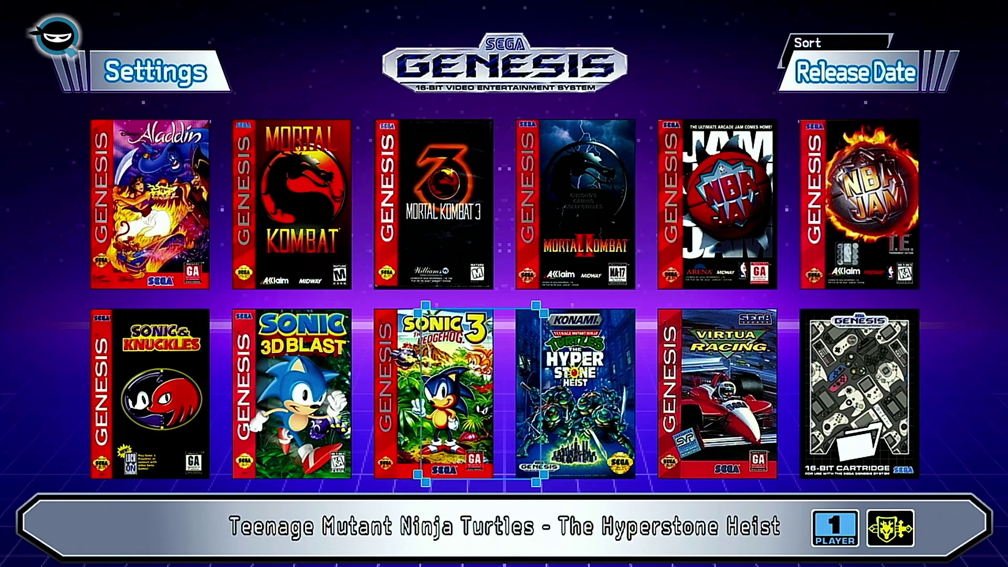